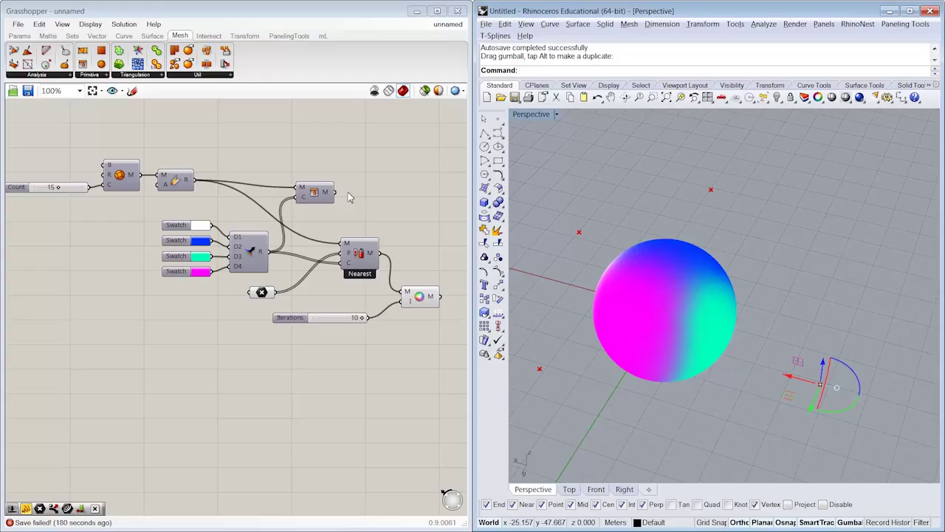
Orbit around the sphere and drag one random point to shift its colour blend
right_click_drag(806, 336, 709, 288)
right_click_drag(260, 293, 273, 293)
left_click_drag(273, 293, 265, 291)
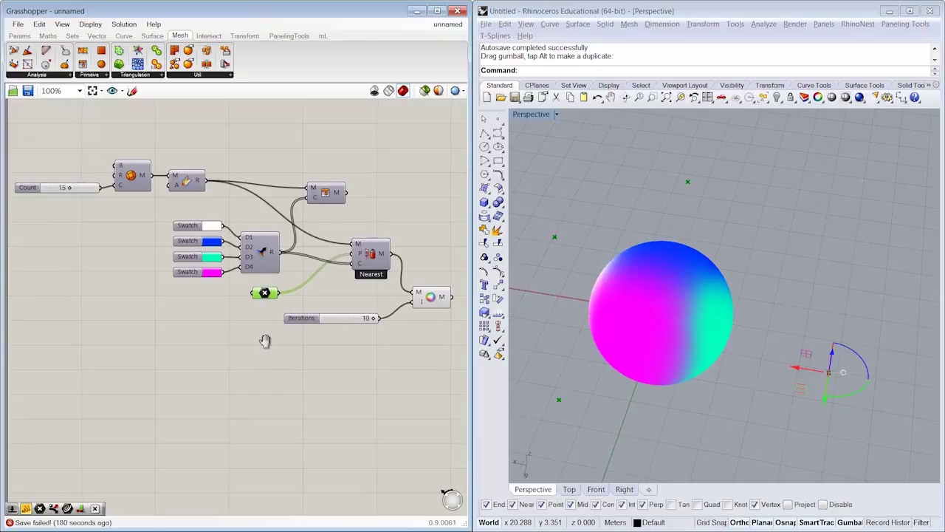
right_click_drag(739, 310, 663, 317)
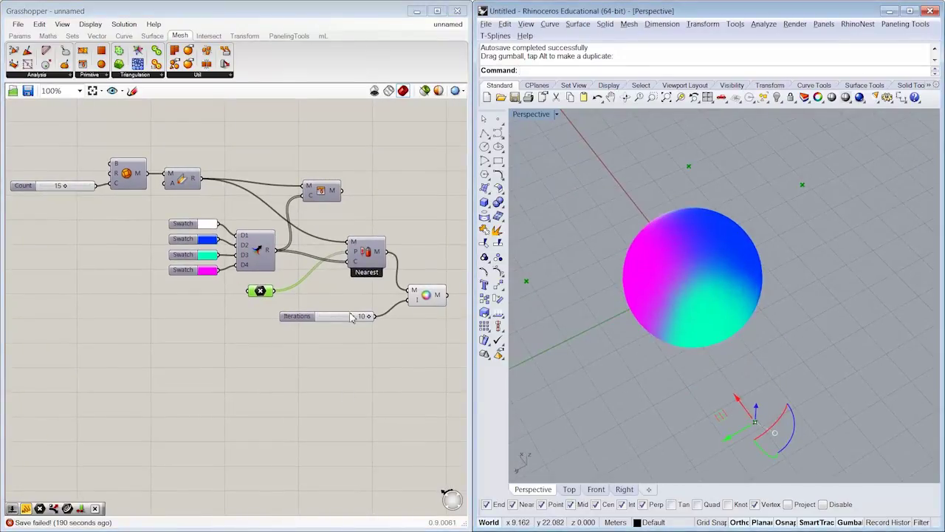
right_click_drag(705, 378, 600, 365)
left_click(600, 365)
left_click_drag(600, 365, 552, 345)
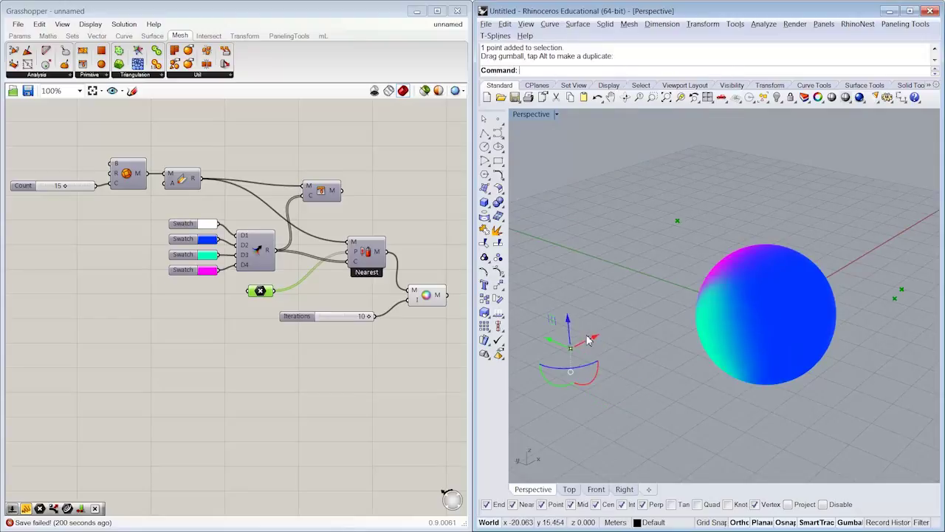
left_click(620, 358)
left_click(572, 351)
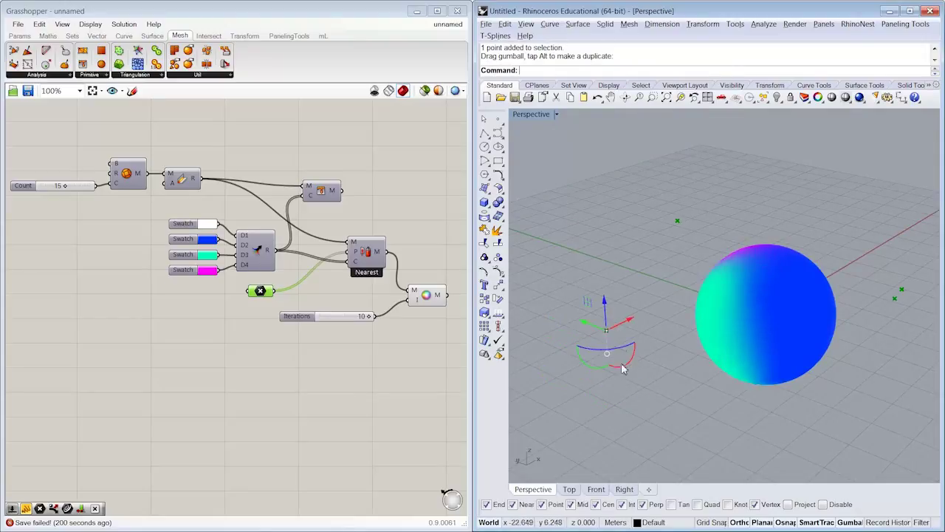
Orbit the Perspective view to inspect the sphere's new magenta, blue and teal blend
right_click_drag(621, 363, 711, 417)
left_click(344, 359)
scroll(338, 354, "down", 2)
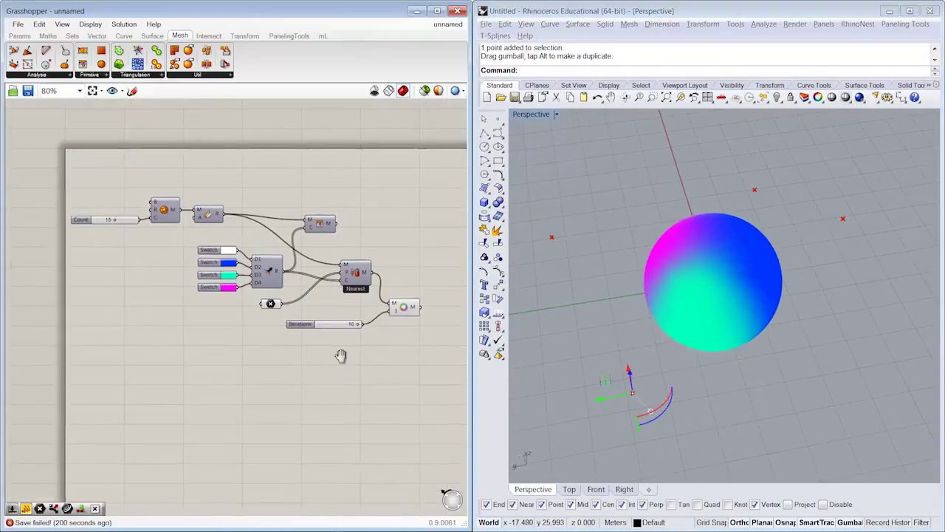
right_click_drag(216, 246, 213, 248)
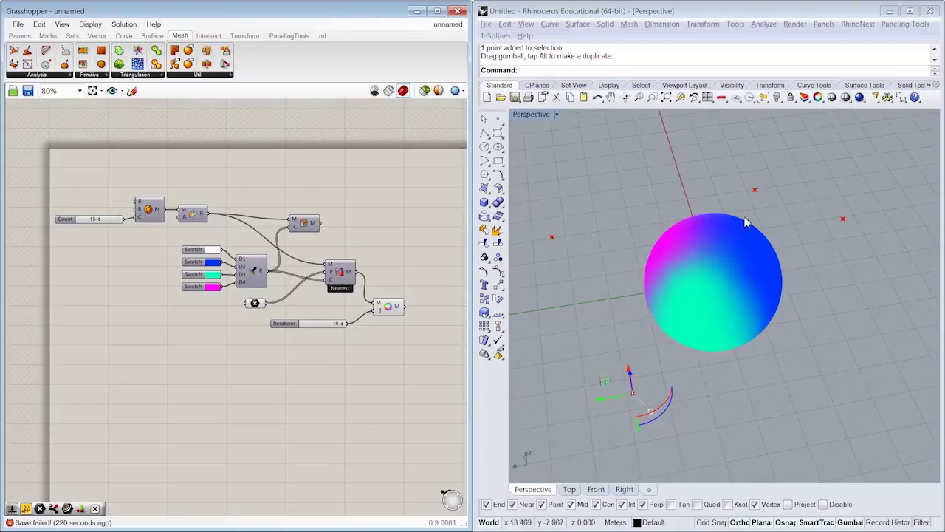
right_click_drag(788, 274, 701, 319)
left_click(714, 393)
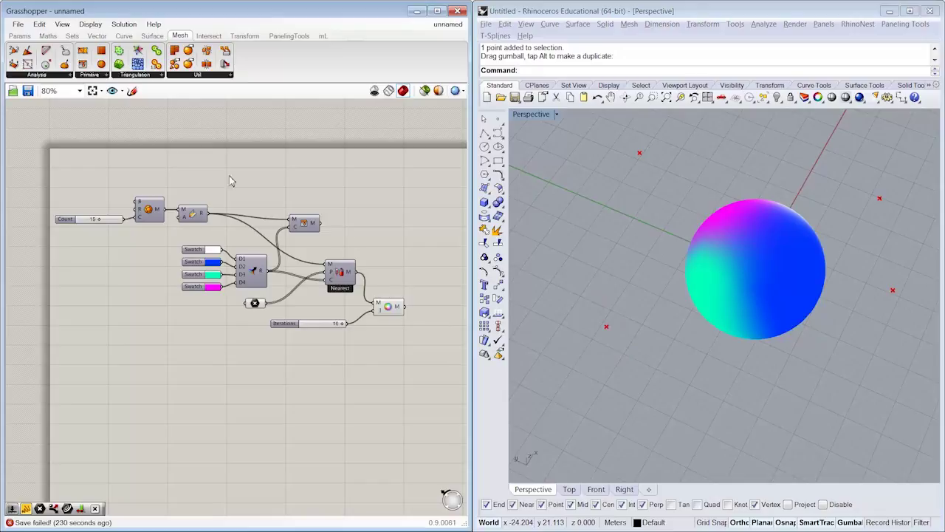
scroll(377, 272, "up", 2)
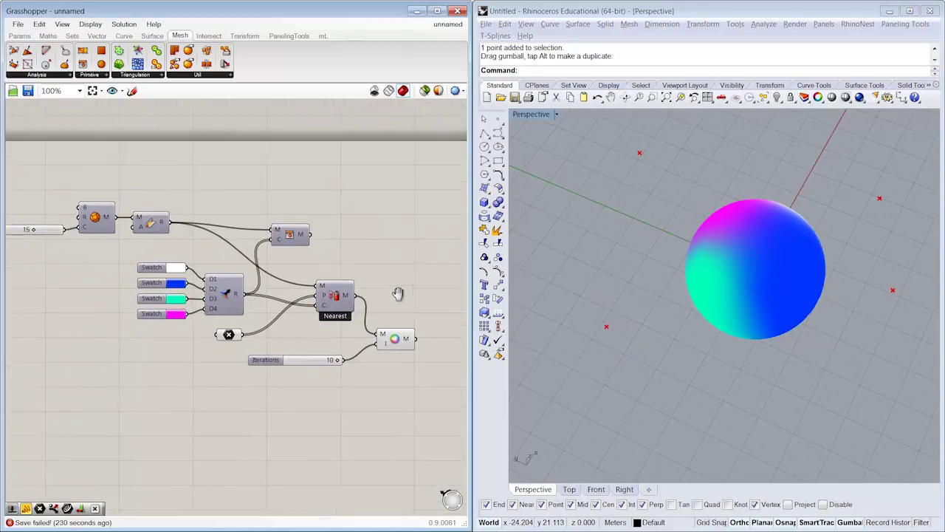
right_click_drag(216, 258, 242, 255)
Switch to the Params components, browse the Util list, and nudge the Nearest component up
left_click(18, 36)
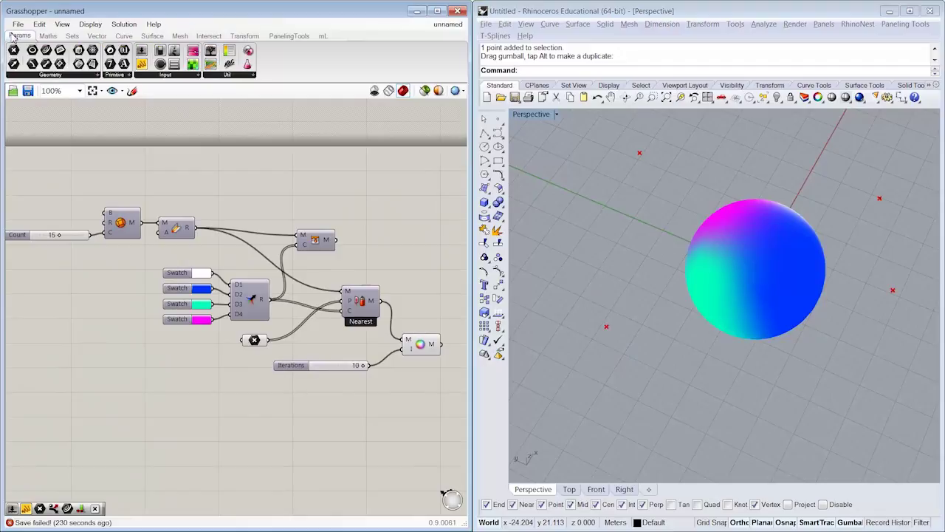
left_click(217, 75)
right_click_drag(313, 317, 312, 318)
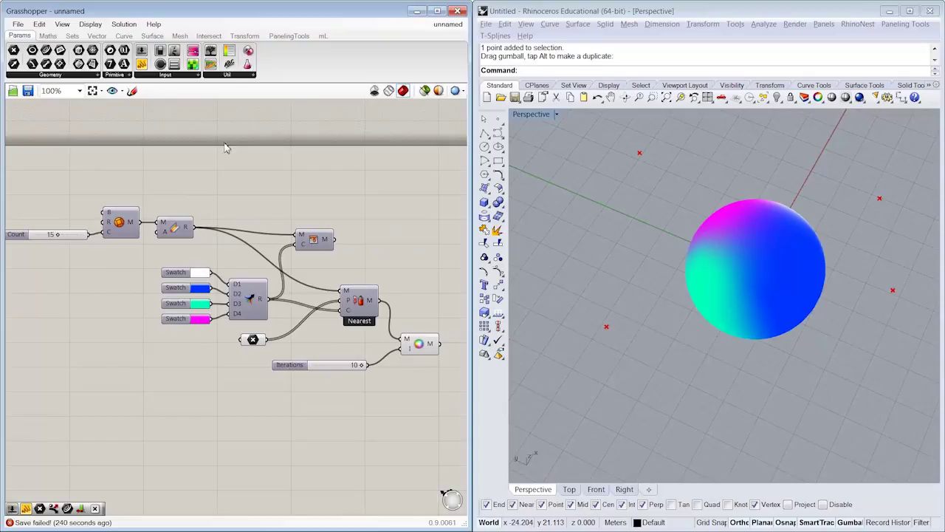
left_click(230, 75)
right_click_drag(371, 295, 336, 307)
left_click(336, 306)
left_click_drag(336, 306, 336, 292)
right_click_drag(245, 310, 310, 310)
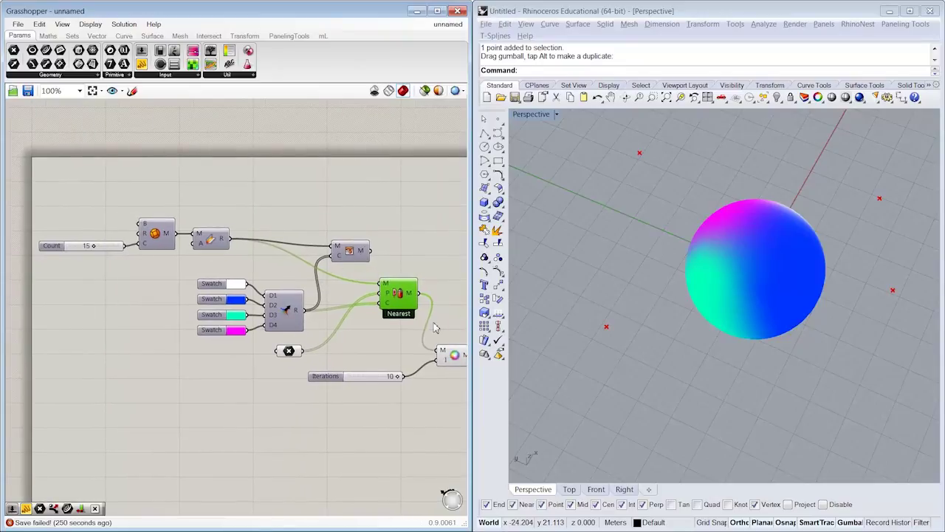
left_click(376, 334)
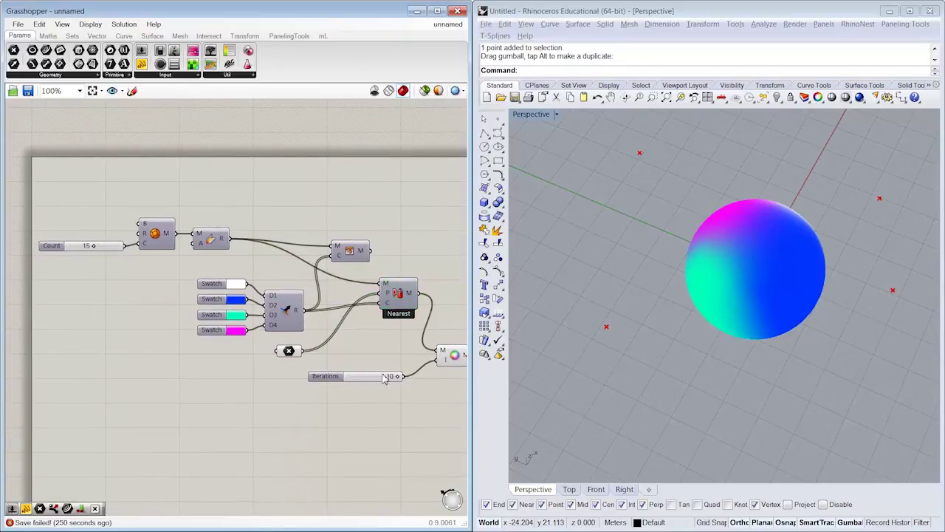
Place a Mesh parameter and two primitive parameters stacked above the definition
left_click(27, 76)
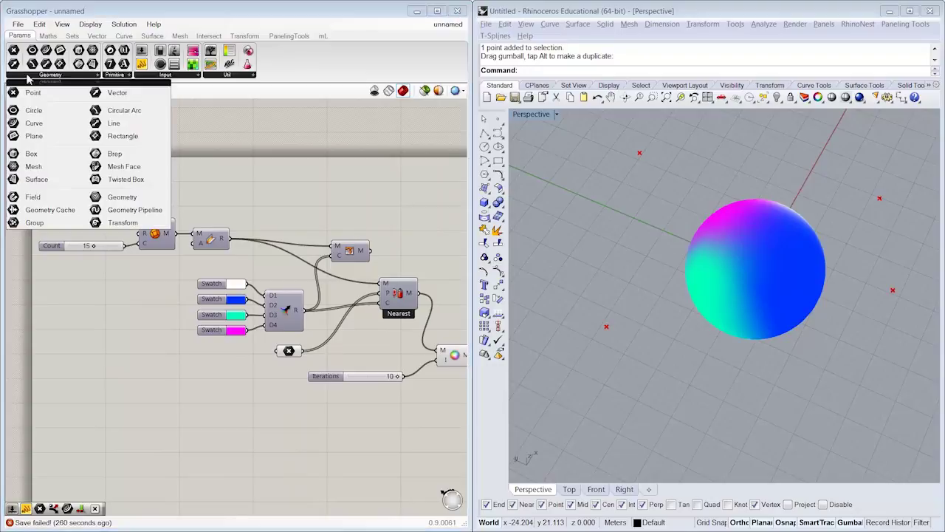
left_click(33, 167)
left_click(388, 201)
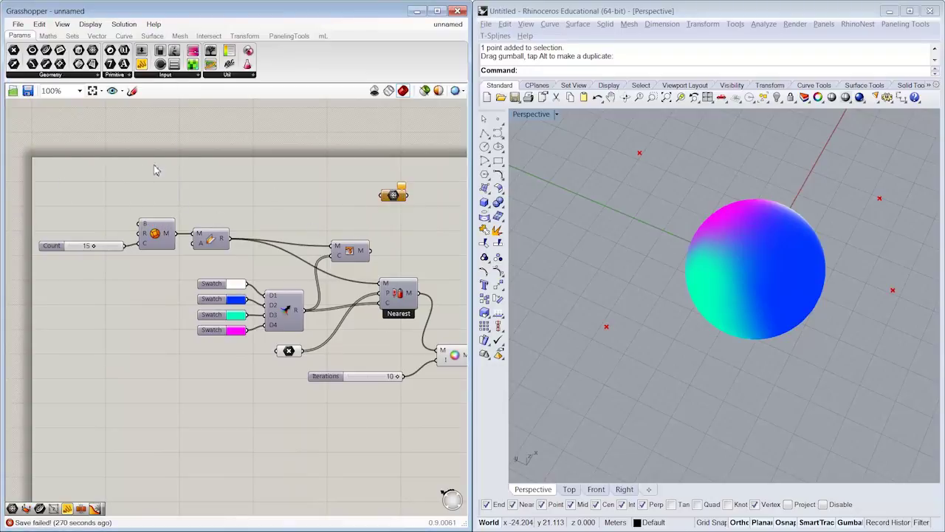
left_click(38, 77)
left_click(120, 75)
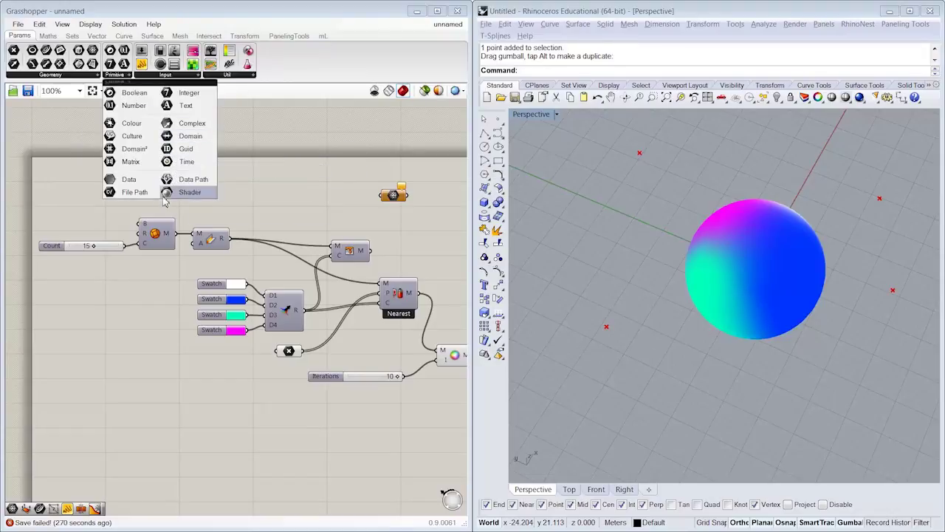
left_click(190, 179)
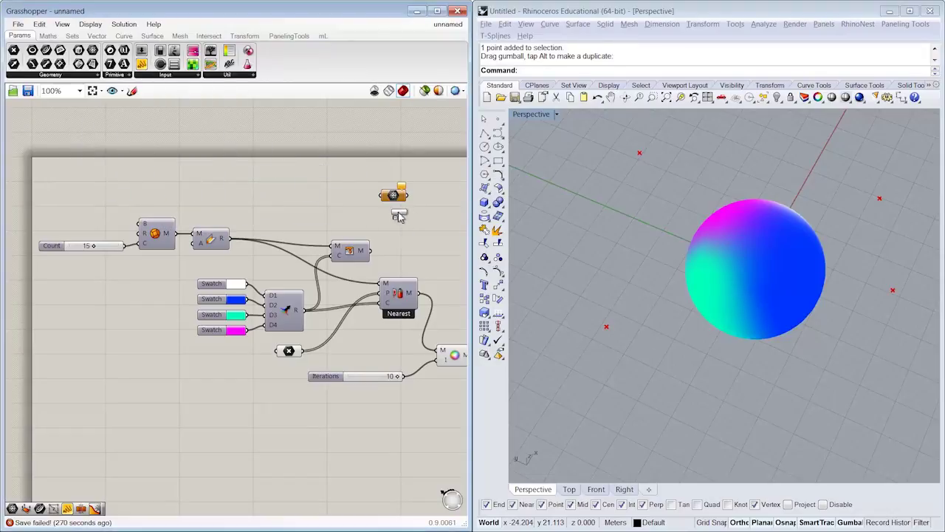
left_click(398, 213)
left_click(395, 235)
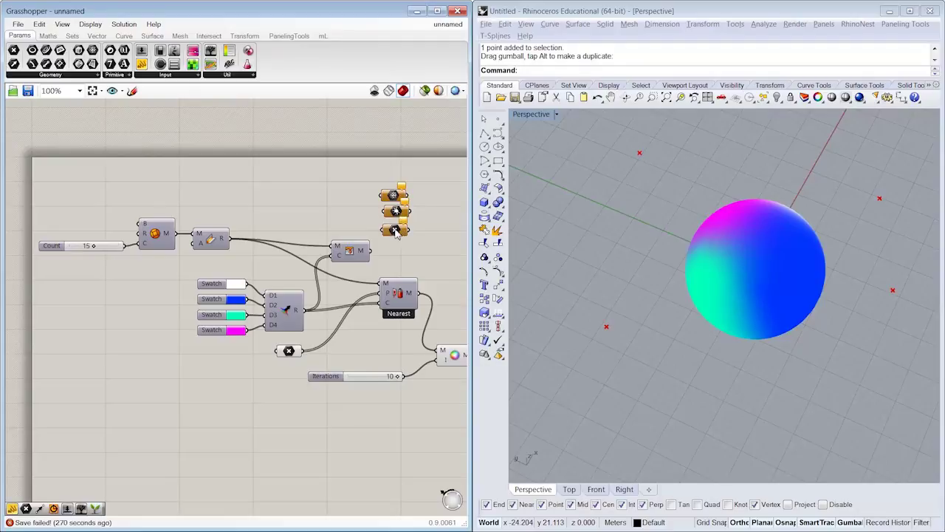
left_click_drag(411, 264, 395, 181)
left_click(399, 173)
Shift the swatches, Merge and Spray components left and delete the intermediate mesh-colour component
right_click_drag(398, 173, 367, 175)
right_click_drag(377, 213, 331, 240)
scroll(304, 255, "up", 2)
left_click_drag(304, 255, 227, 252)
left_click_drag(266, 316, 92, 369)
left_click_drag(222, 332, 162, 327)
left_click(222, 253)
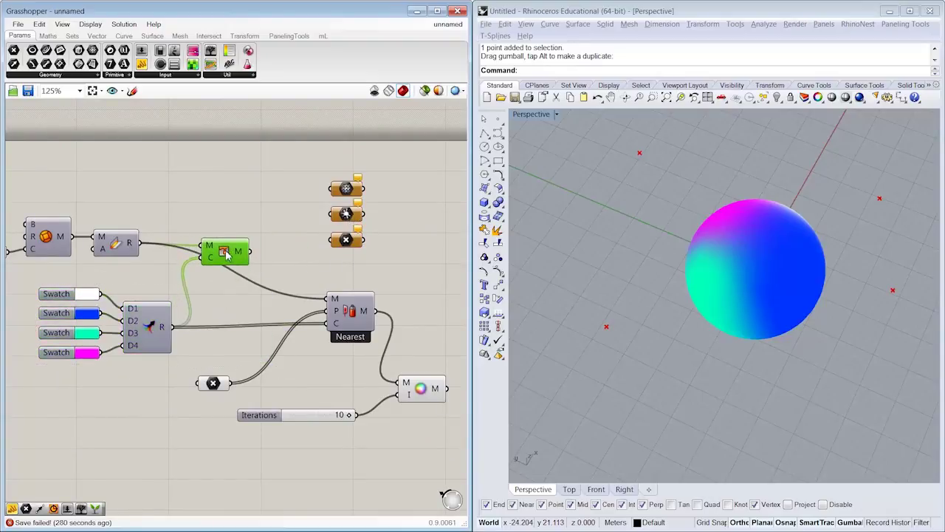
key("Delete")
left_click_drag(115, 243, 133, 244)
left_click(191, 227)
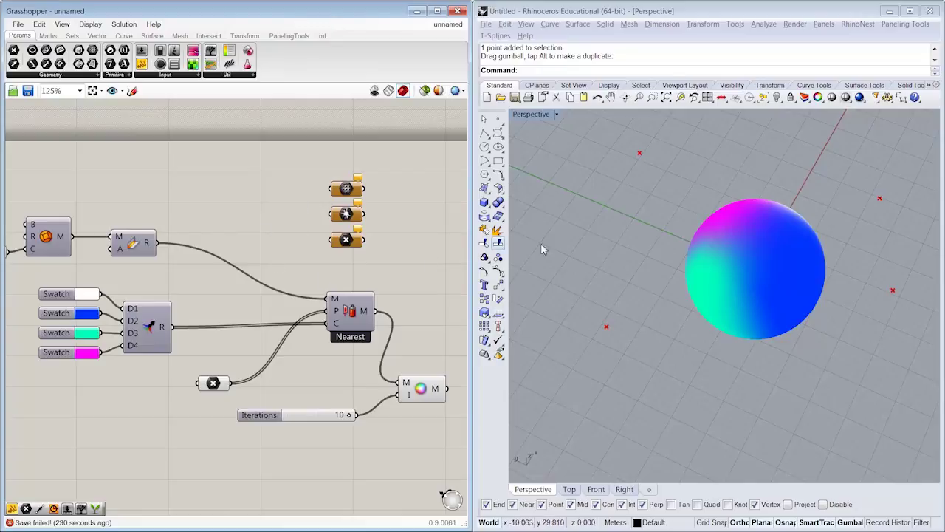
Wire the Spray mesh, merged colours and random points into the three new parameters
mouse_move(156, 243)
left_mouse_down()
mouse_move(211, 181)
mouse_move(332, 189)
left_mouse_up()
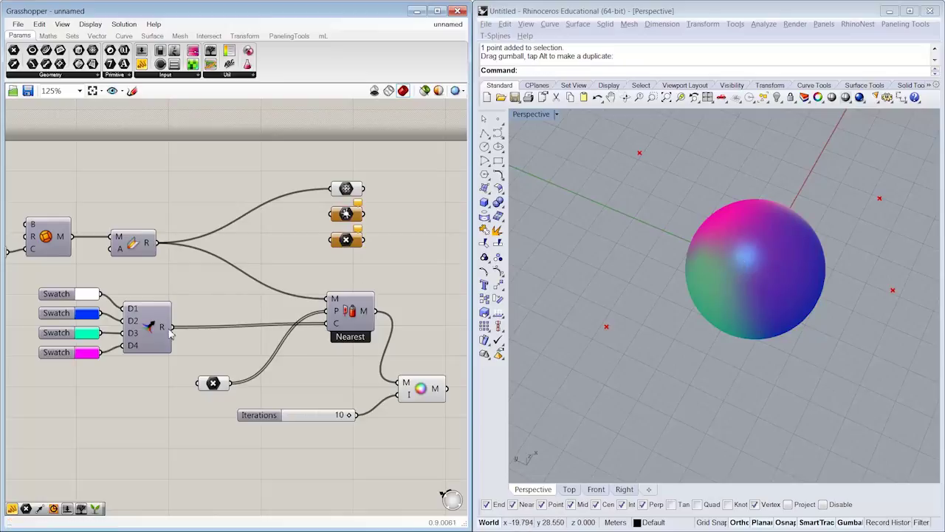
left_click_drag(173, 326, 330, 214)
right_click_drag(248, 380, 286, 371)
left_click_drag(255, 374, 186, 379)
left_click_drag(370, 231, 201, 379)
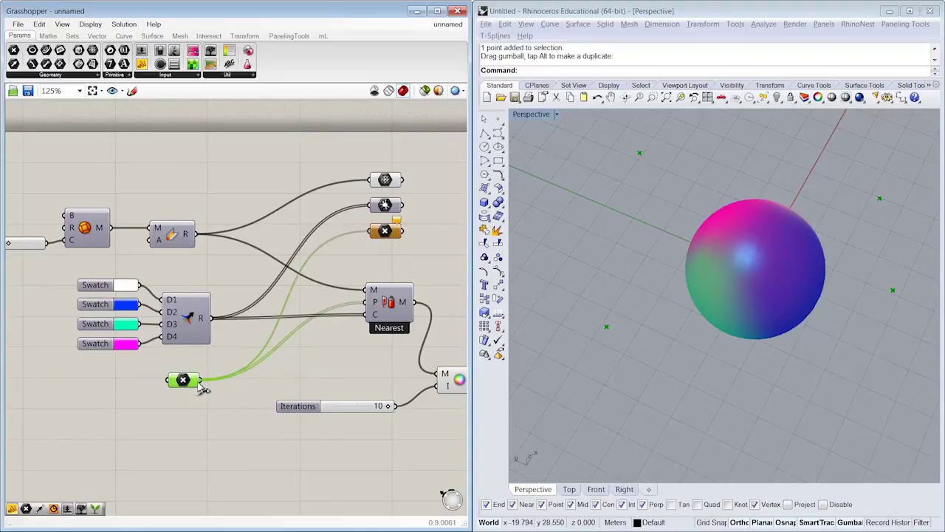
left_click(417, 247)
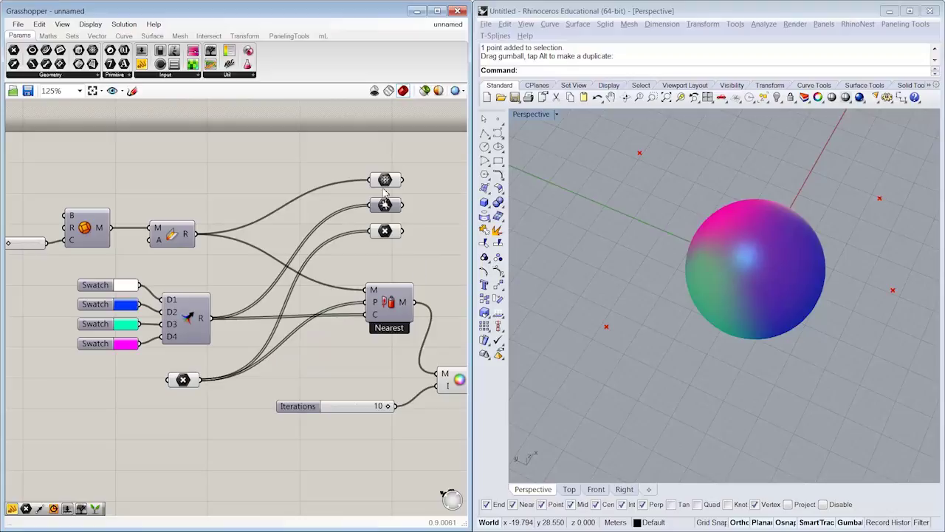
Group the three new parameters under the name 'Inputs'
left_click_drag(363, 151, 415, 279)
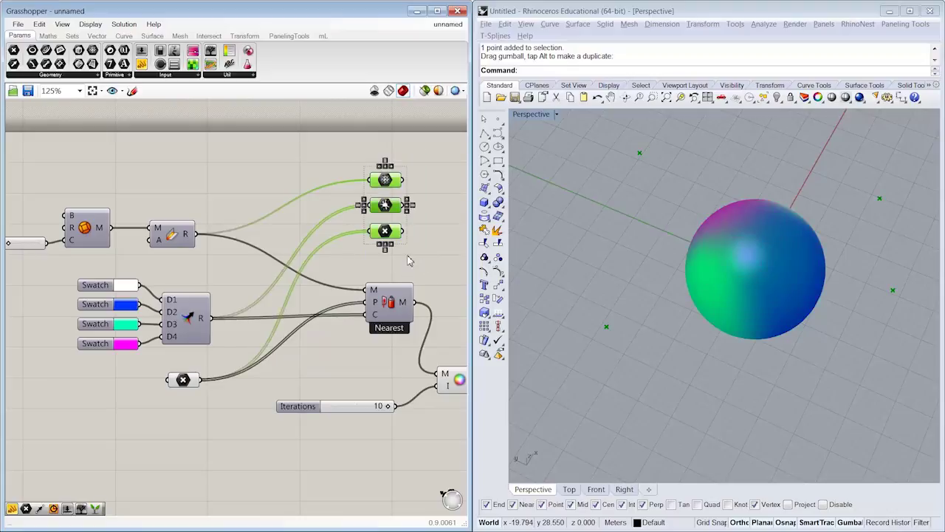
right_click(399, 221)
type("Inputs")
key("Return")
left_click(427, 218)
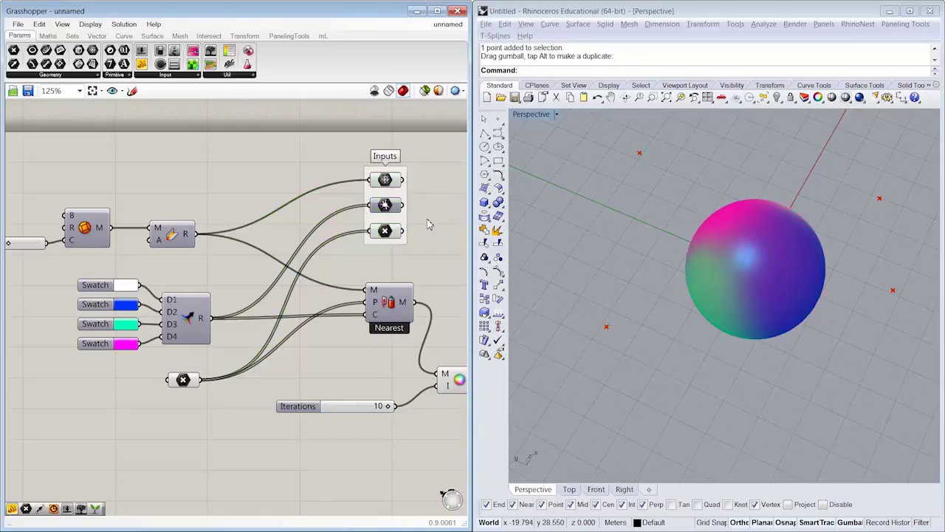
left_click_drag(403, 225, 366, 246)
right_click_drag(435, 325, 343, 318)
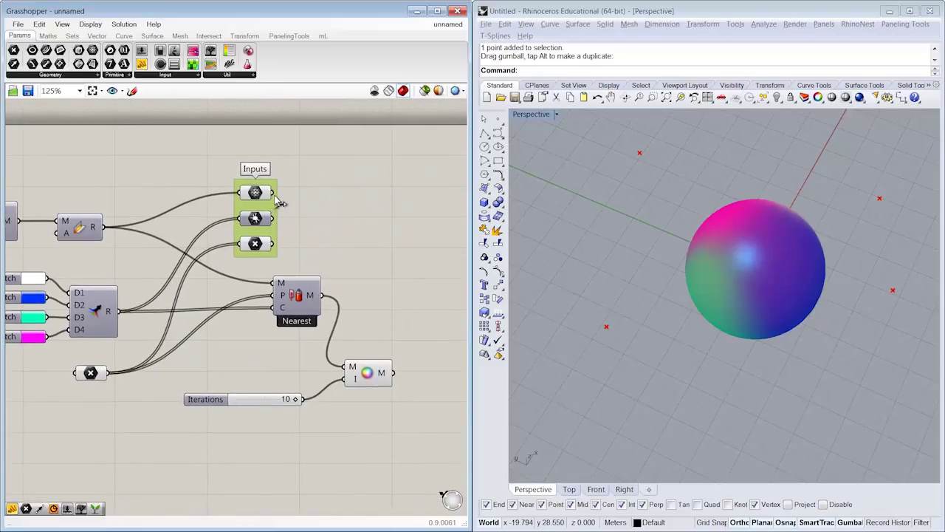
Rewire Nearest's M and P inputs from the Inputs parameters and tidy the layout
left_click_drag(273, 193, 336, 273)
left_click_drag(368, 372, 430, 321)
left_click_drag(274, 220, 269, 299)
left_click(270, 303)
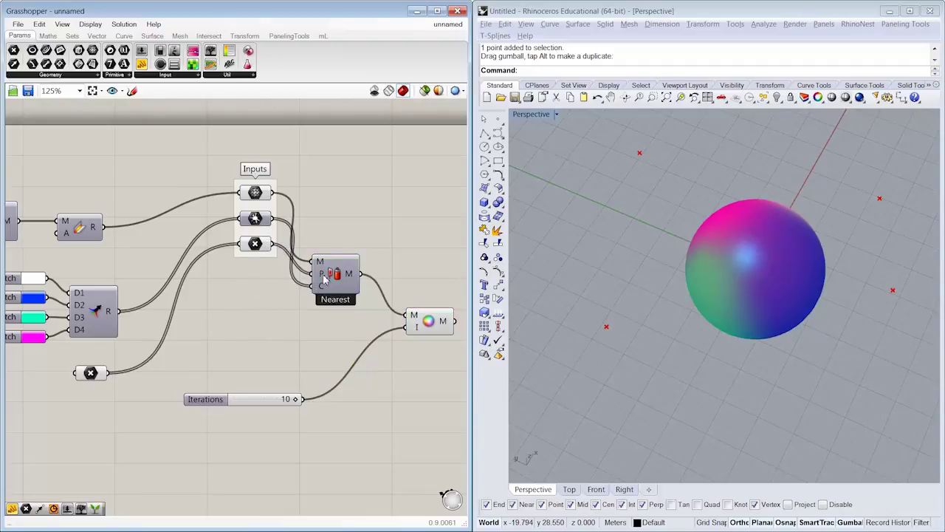
left_click_drag(329, 280, 337, 239)
left_click_drag(225, 151, 287, 288)
left_click_drag(236, 401, 44, 412)
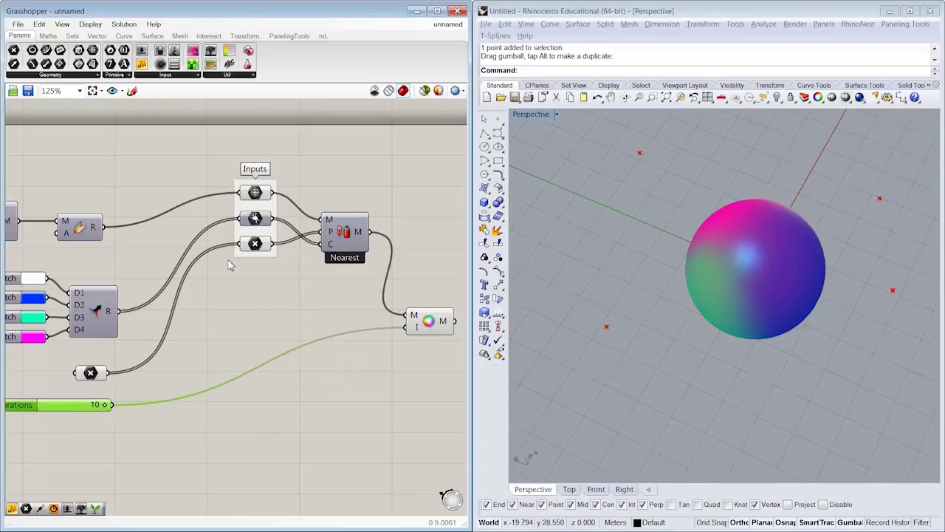
right_click_drag(229, 266, 244, 270)
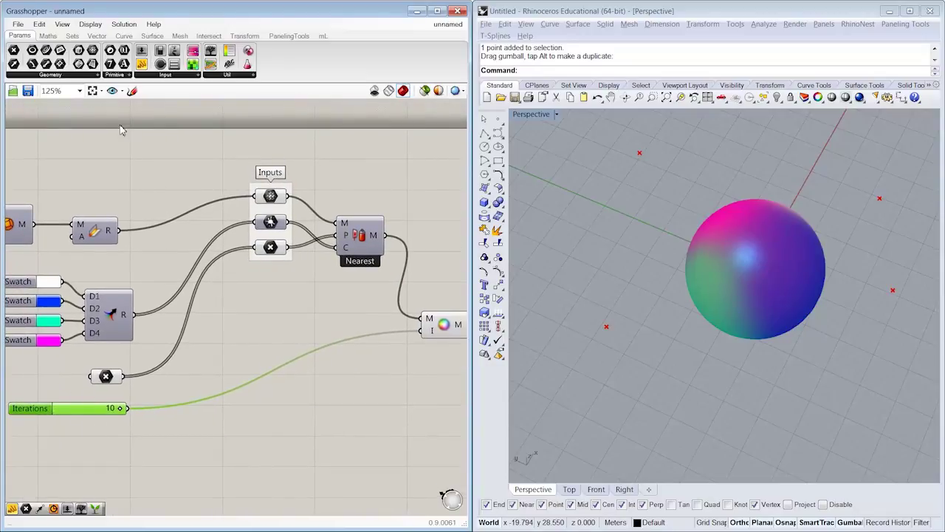
Add an Integer parameter (7) feeding the blur iterations and put it in the Inputs group
left_click_drag(112, 65, 127, 407)
left_click_drag(304, 293, 423, 330)
right_click(294, 265)
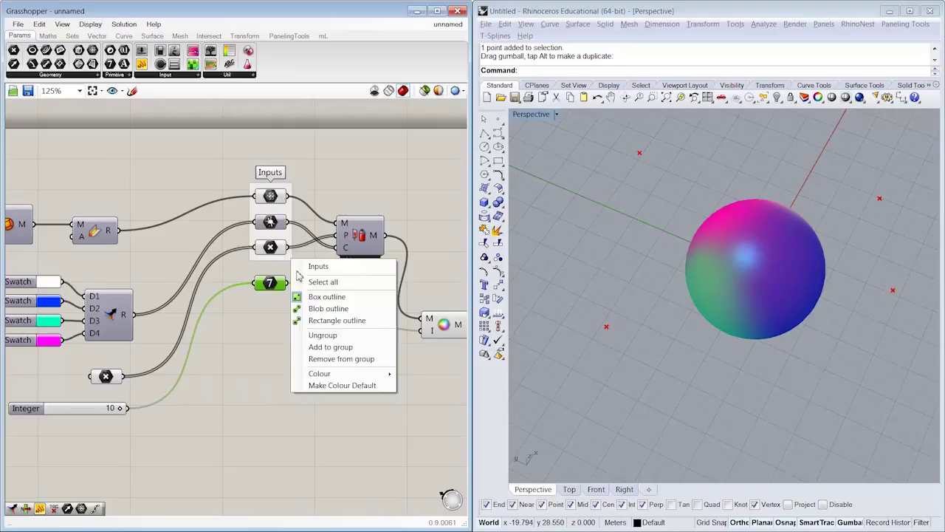
left_click(330, 350)
left_click_drag(280, 285, 279, 277)
left_click(300, 312)
right_click_drag(299, 312, 241, 309)
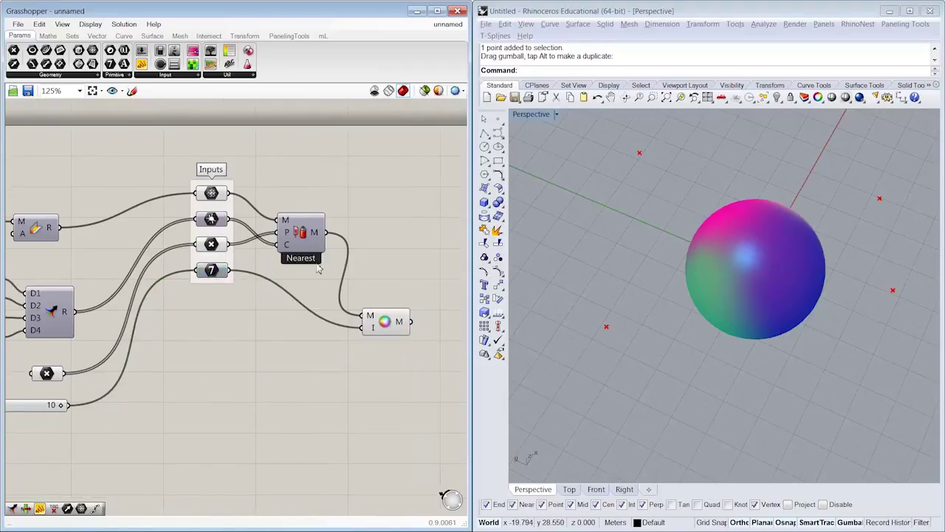
left_click(296, 228)
left_click_drag(384, 323, 373, 265)
right_click_drag(372, 289, 331, 291)
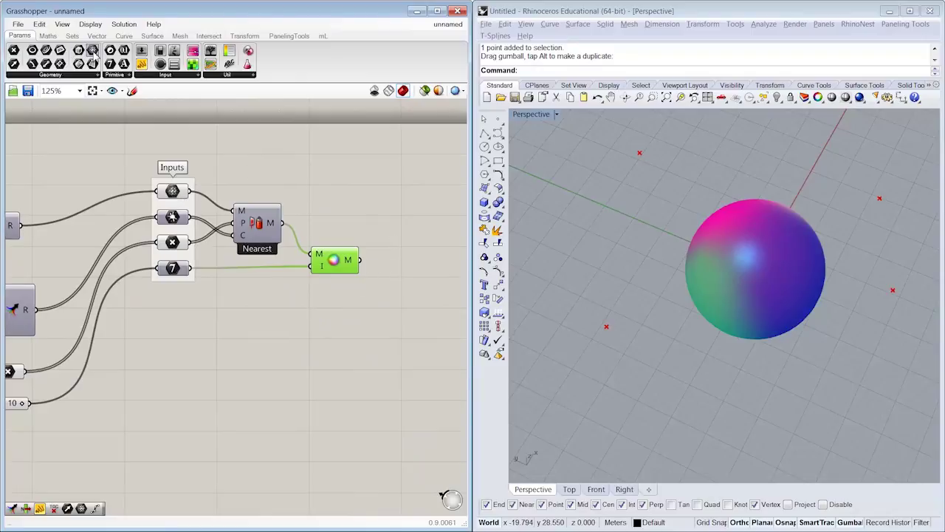
Add a mesh parameter fed by the mesh colour output, with the component's preview on
left_click_drag(91, 52, 402, 232)
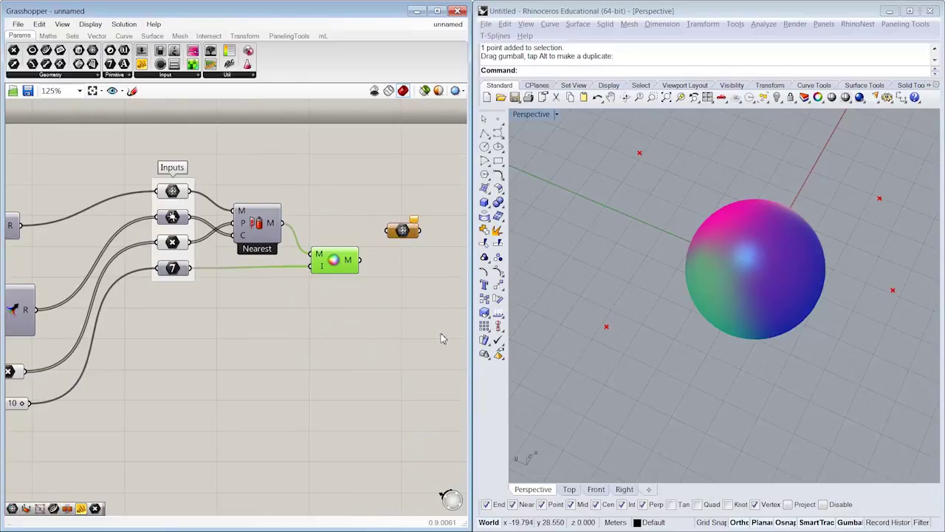
left_click(405, 232)
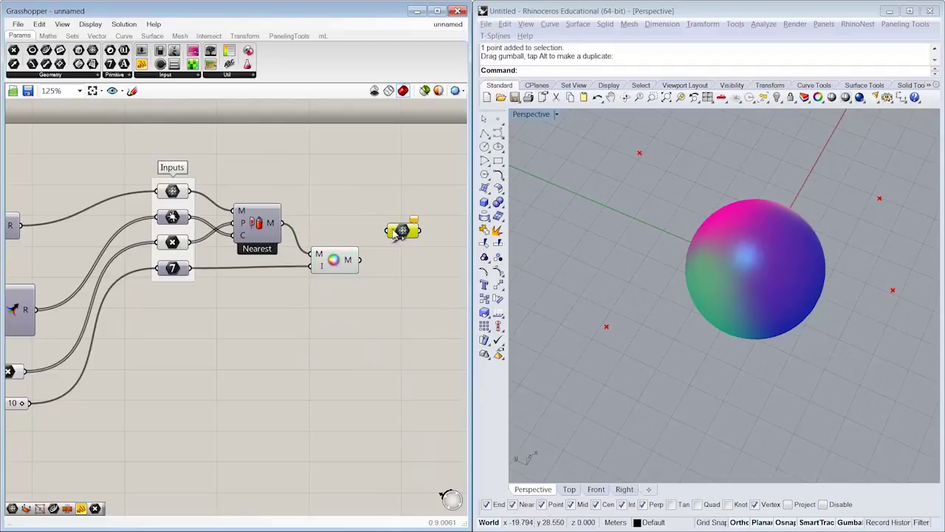
left_click_drag(386, 231, 396, 259)
left_click_drag(349, 295, 330, 255)
right_click(334, 234)
left_click(334, 233)
left_click(397, 259)
right_click_drag(406, 291, 362, 267)
left_click_drag(353, 236, 451, 240, "alt")
Group the mesh parameter as 'Output' and select everything from the inputs to Output
scroll(396, 264, "down", 2)
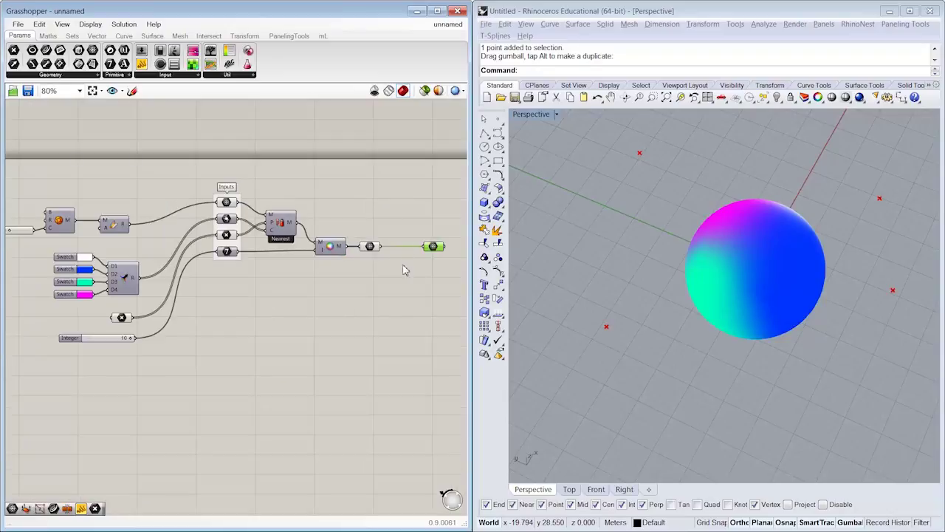
left_click(370, 247)
right_click(376, 252)
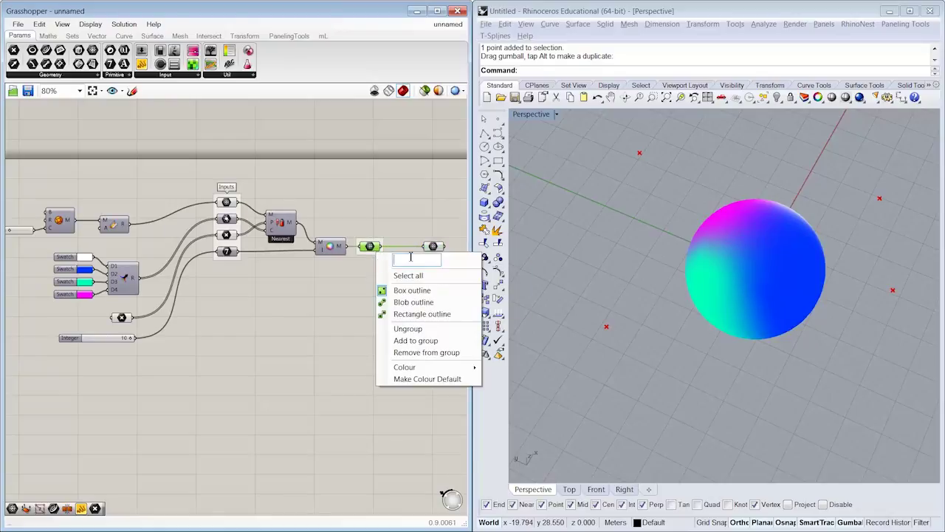
type("Output")
key("Return")
scroll(369, 251, "up", 3)
left_click(385, 211)
left_click_drag(412, 144, 78, 355)
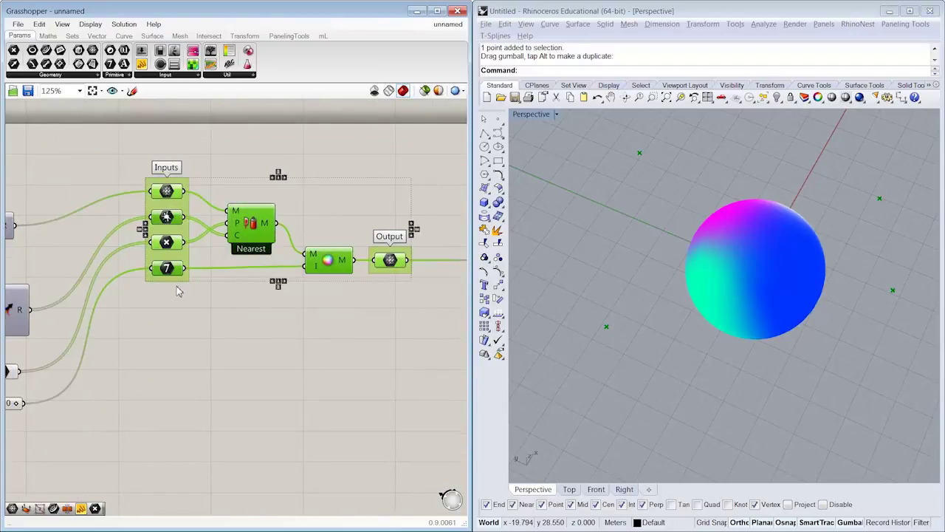
Rename the three input parameters MeshToColor, SprayCols and SprayPts
left_click(274, 323)
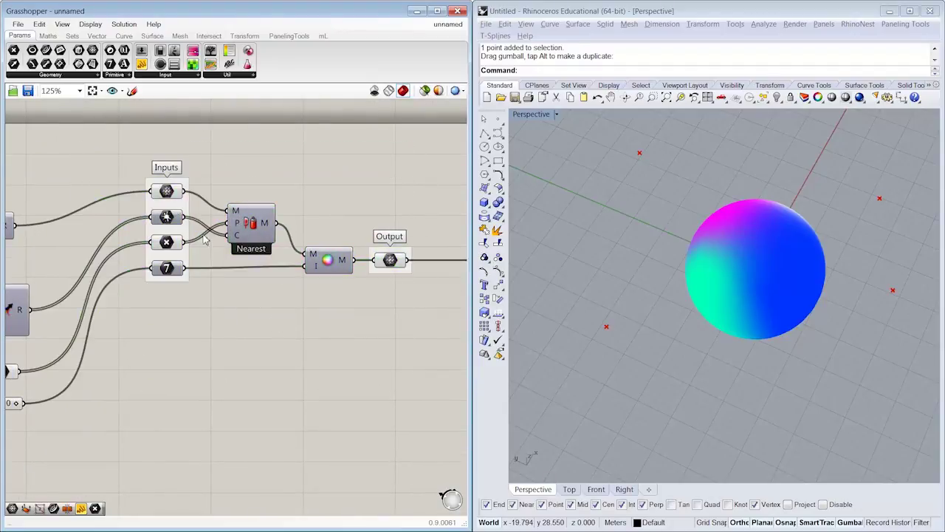
right_click(169, 193)
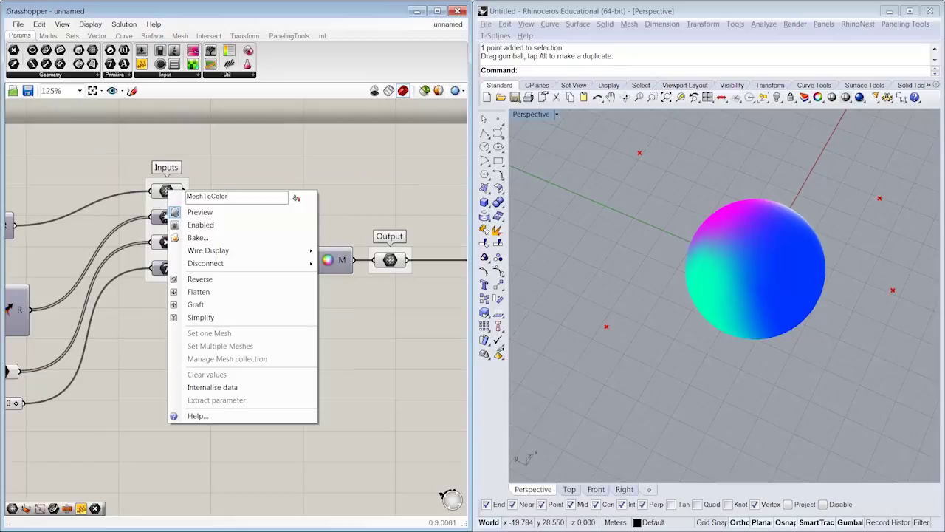
key("Return")
right_click(166, 224)
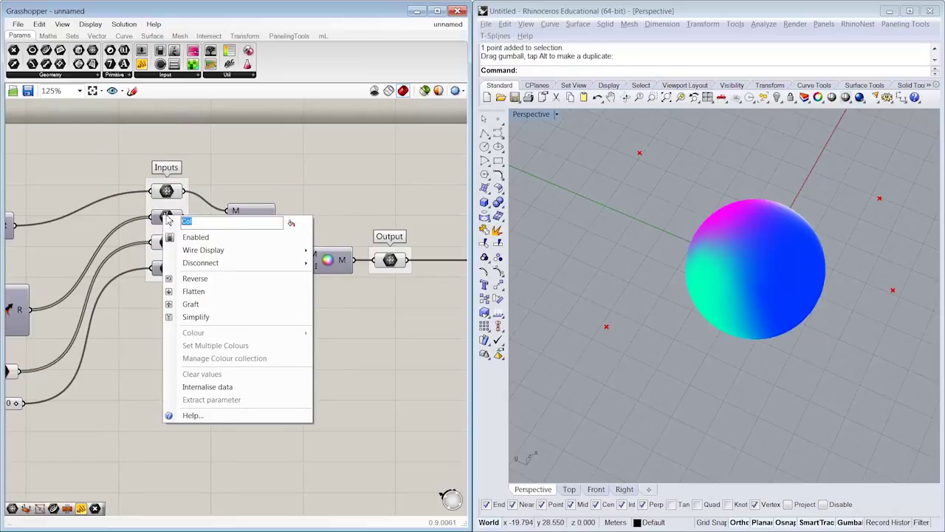
type("SprayCol")
key("Return")
right_click(166, 243)
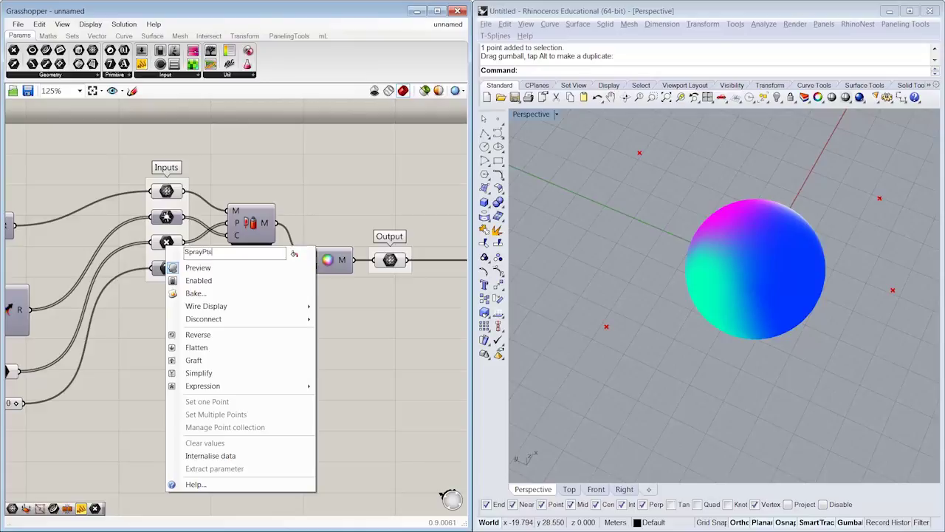
key("Return")
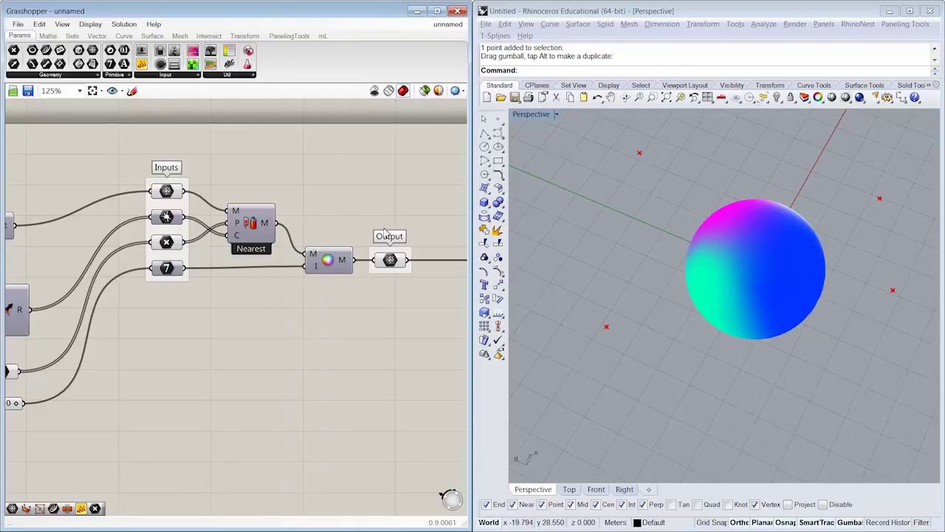
Rename the integer input BlurIterations and the Output mesh parameter BlurredMesh
right_click(169, 269)
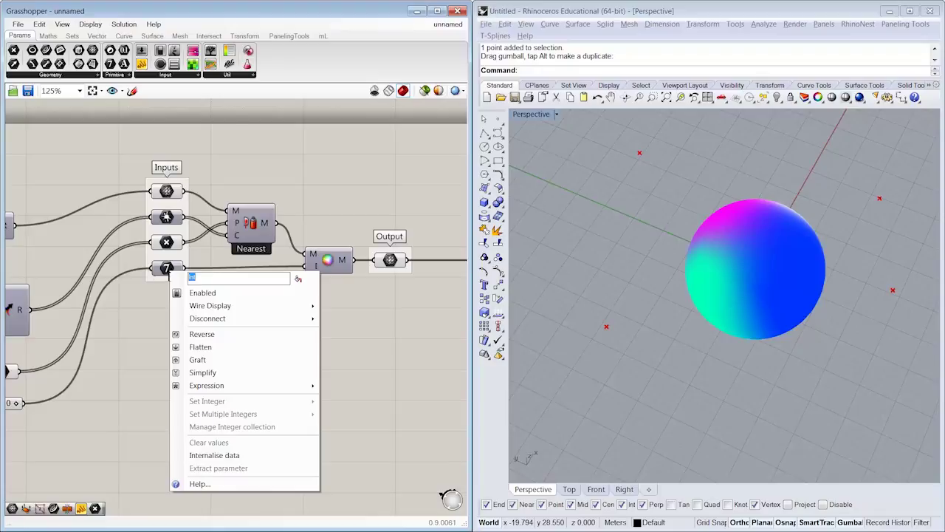
type("BlurIteration")
key("Return")
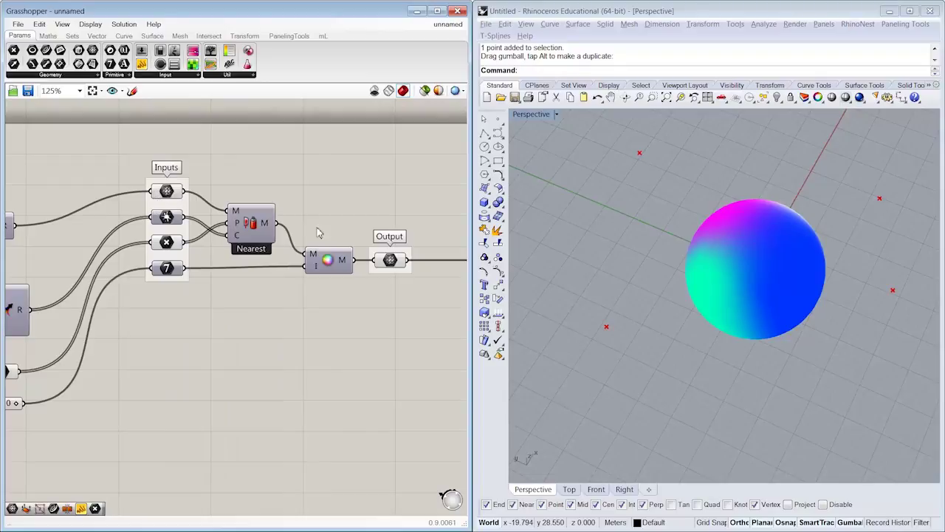
right_click(390, 260)
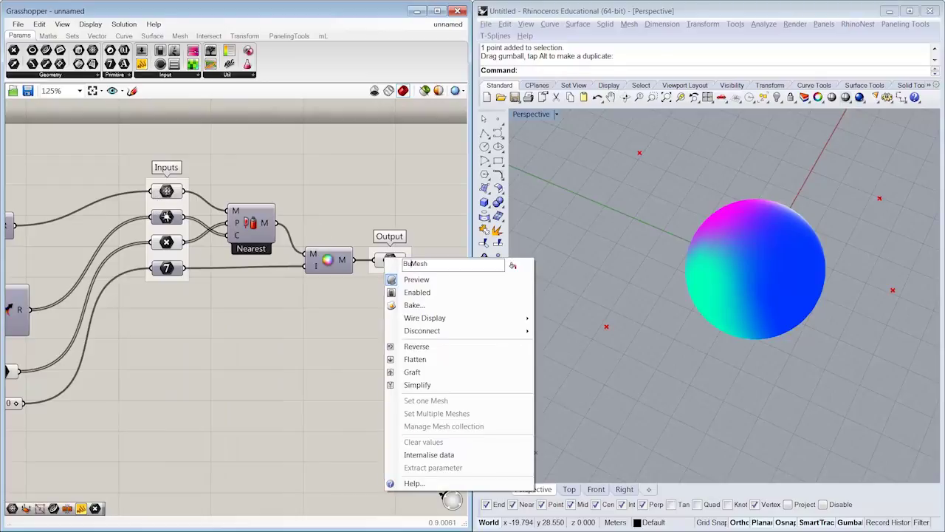
type("Blurred")
key("Return")
scroll(411, 310, "down", 1)
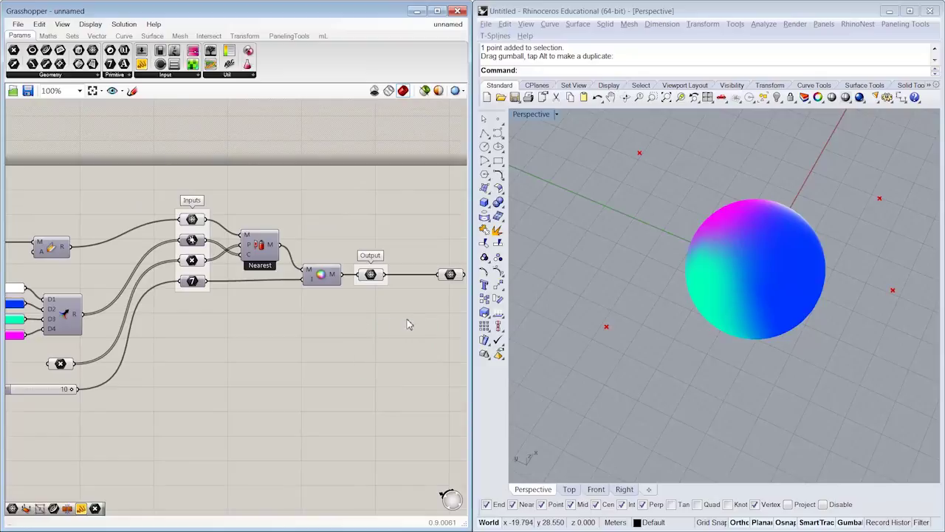
Window-select the grouped inputs, Nearest, mesh colour and Output, then apply Edit > Cluster
left_click_drag(406, 323, 169, 193)
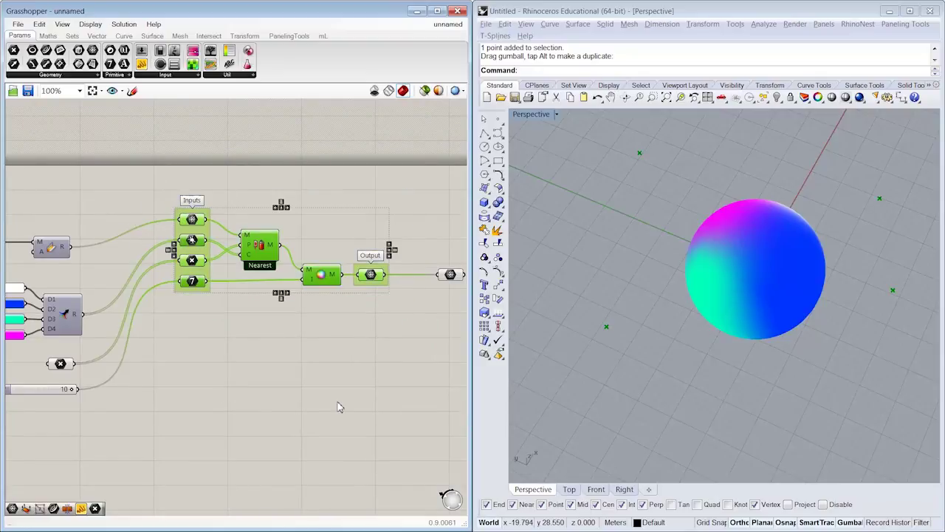
left_click(17, 24)
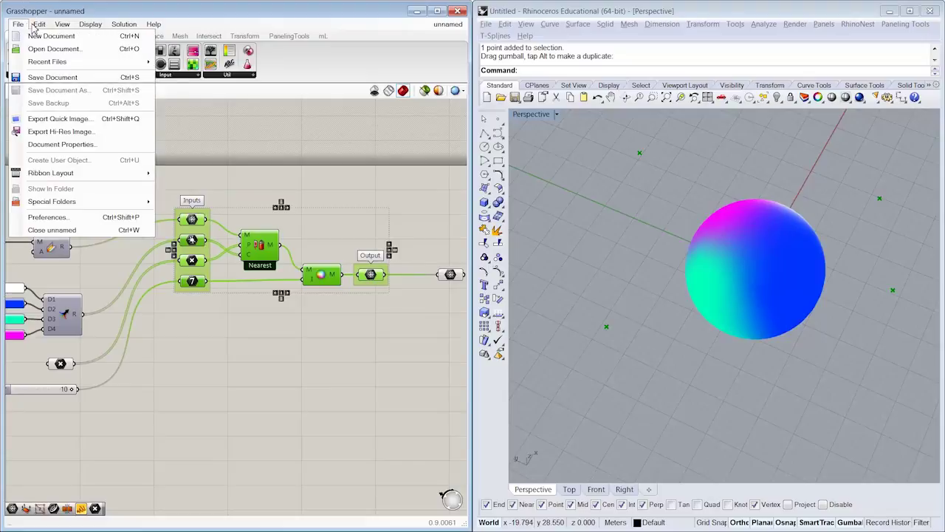
left_click(22, 24)
left_click(40, 25)
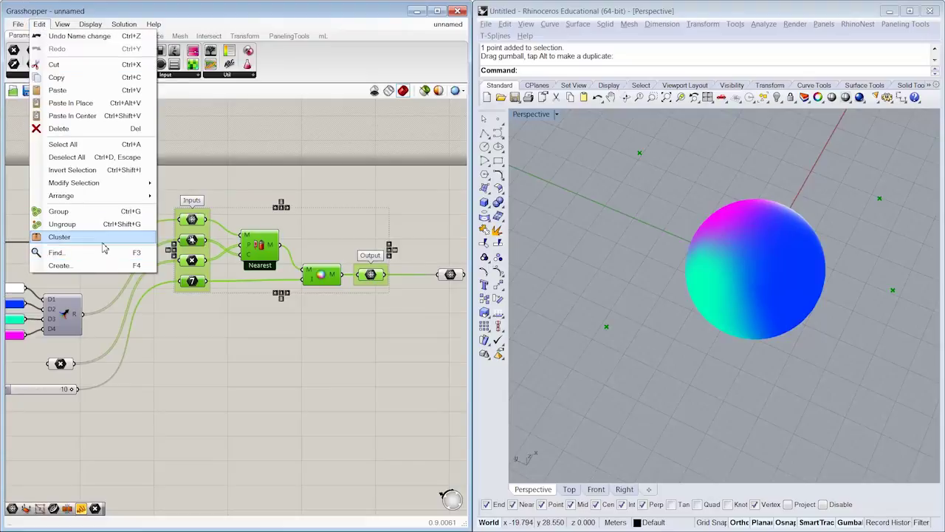
left_click(104, 240)
Move the new cluster and its downstream mesh parameter close together
left_click_drag(288, 260, 263, 311)
scroll(289, 313, "up", 1)
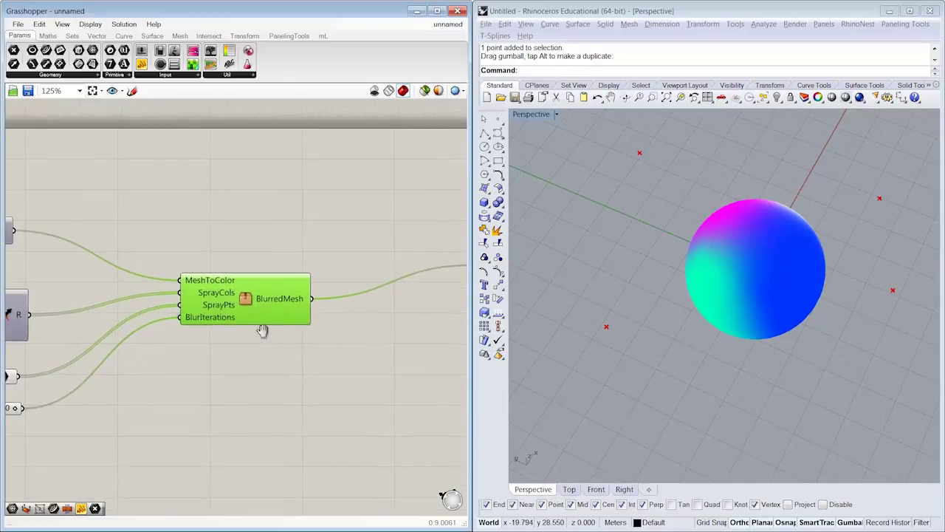
right_click_drag(261, 329, 232, 326)
left_click(451, 264)
left_click_drag(452, 265, 341, 297)
right_click_drag(213, 317, 250, 310)
right_click_drag(243, 273, 258, 270)
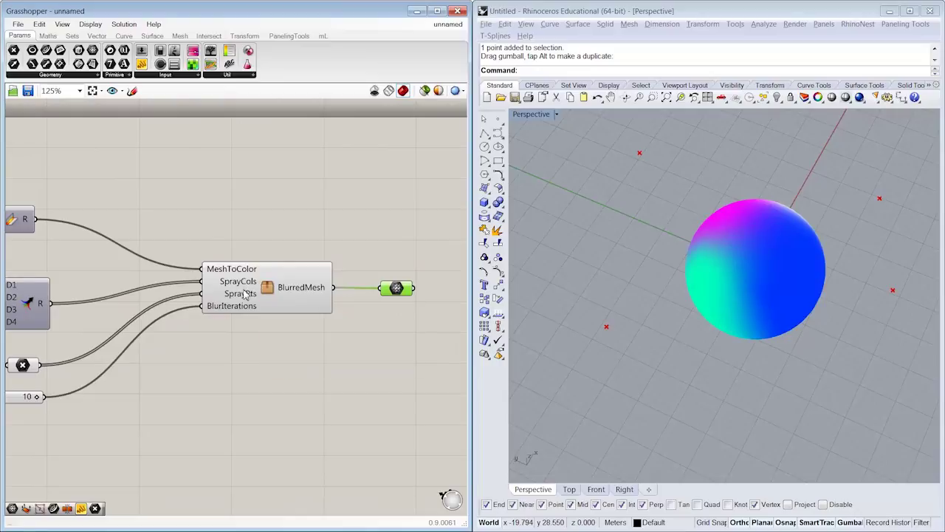
Lower the blur iterations slider feeding the BlurredMesh cluster
mouse_move(246, 294)
scroll(242, 307, "down", 2)
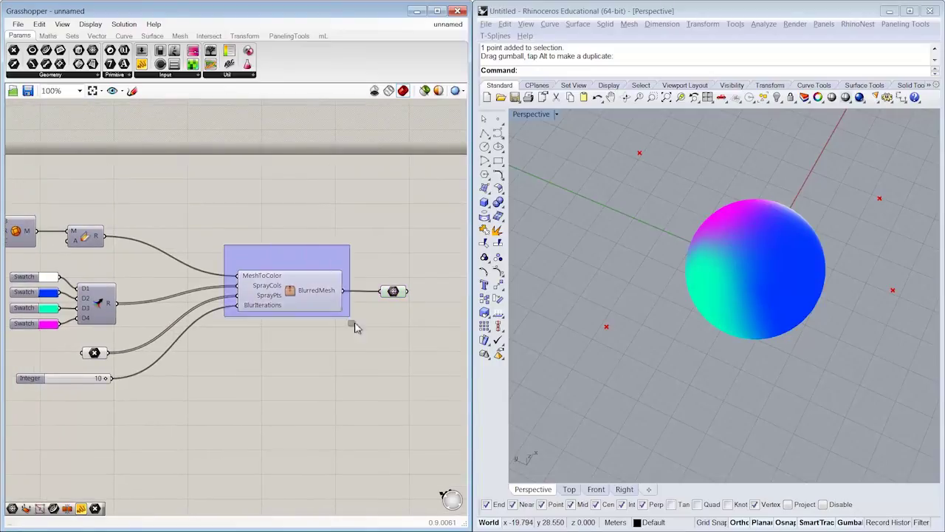
left_click_drag(364, 345, 362, 342)
right_click(310, 212)
left_click(333, 232)
left_click(389, 294)
left_click_drag(106, 380, 74, 392)
Recolour the cyan and blue swatches so the sphere turns mostly magenta with teal
left_click(49, 308)
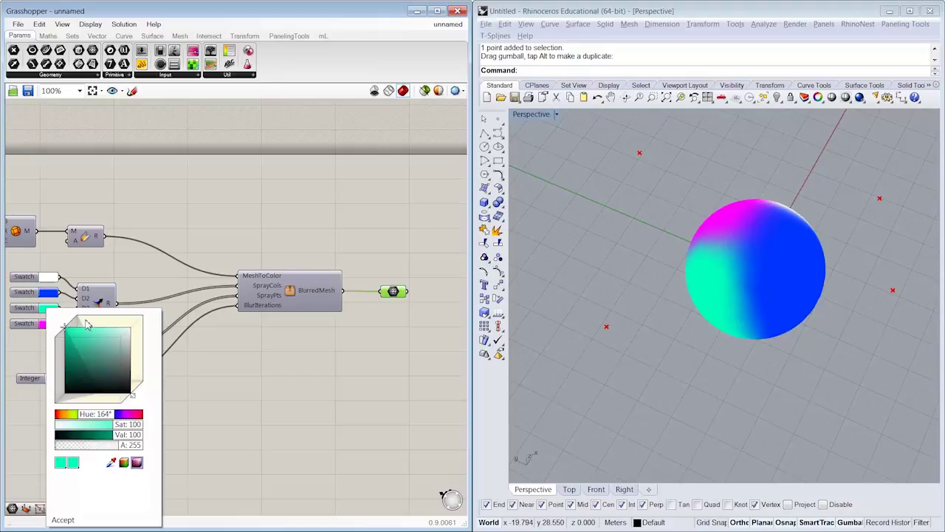
left_click_drag(87, 325, 101, 306)
left_click(44, 293)
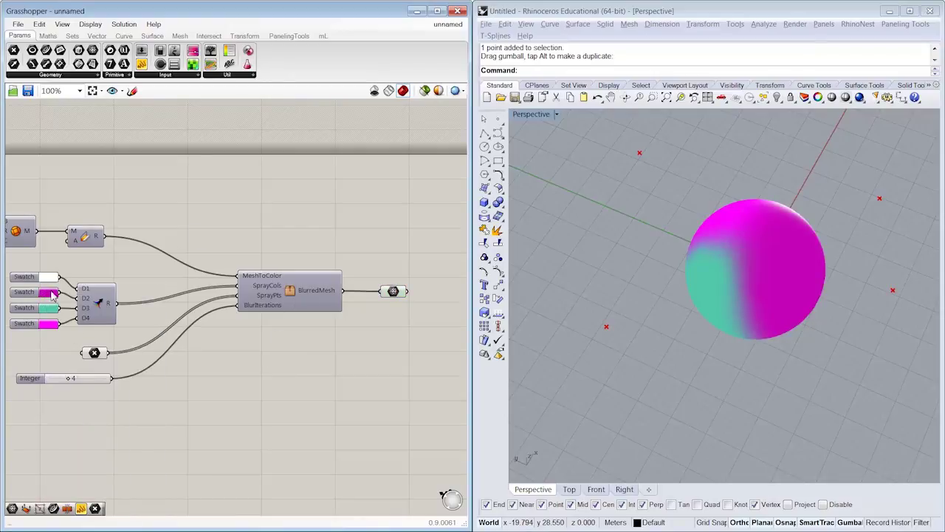
right_click_drag(52, 296, 44, 293)
scroll(330, 268, "up", 5)
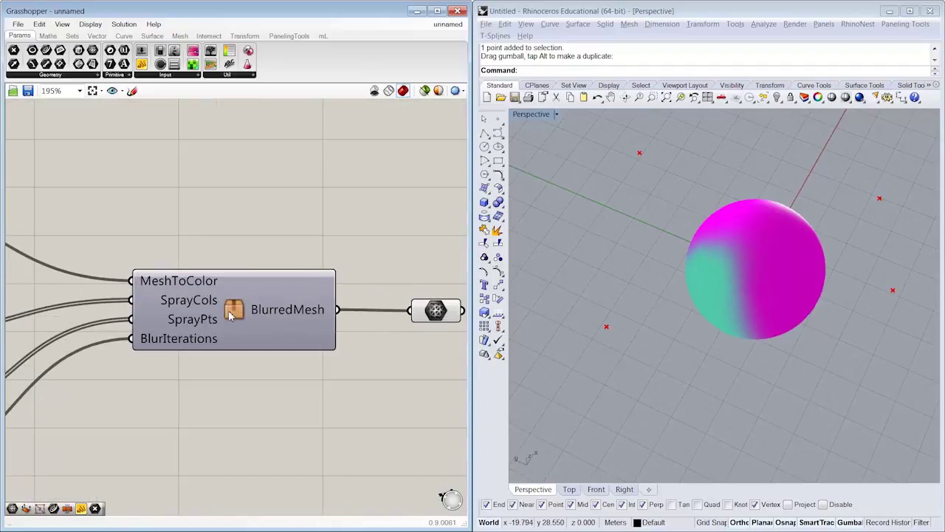
Open the BlurredMesh cluster's context menu to reach its Properties dialog
right_click(231, 311)
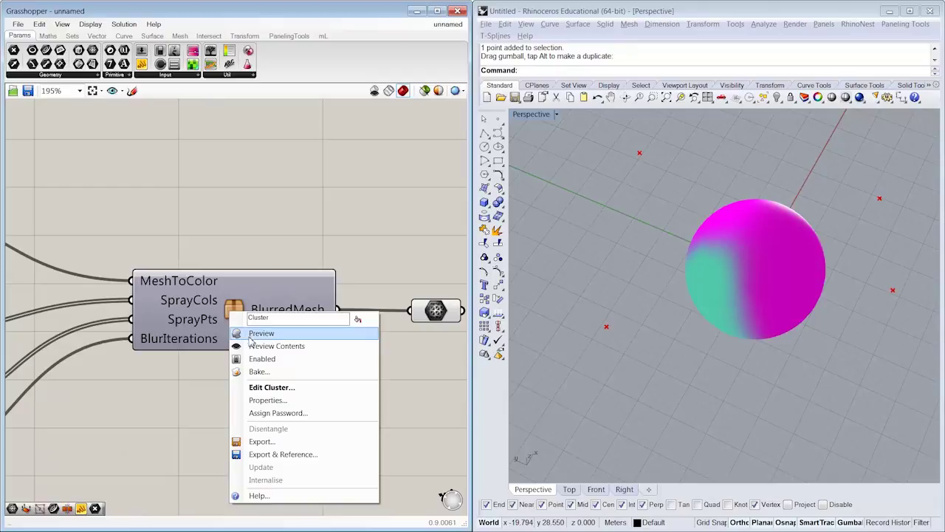
left_click(236, 311)
mouse_move(235, 313)
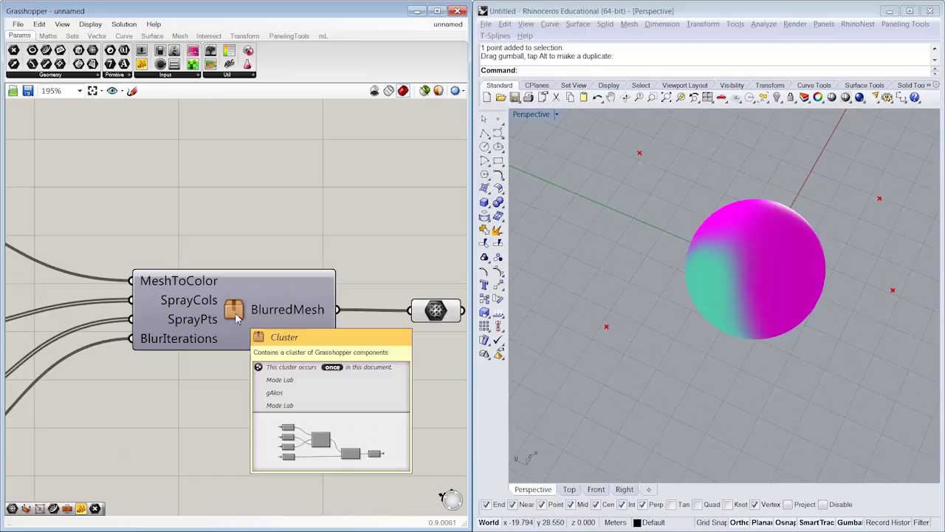
right_click(234, 312)
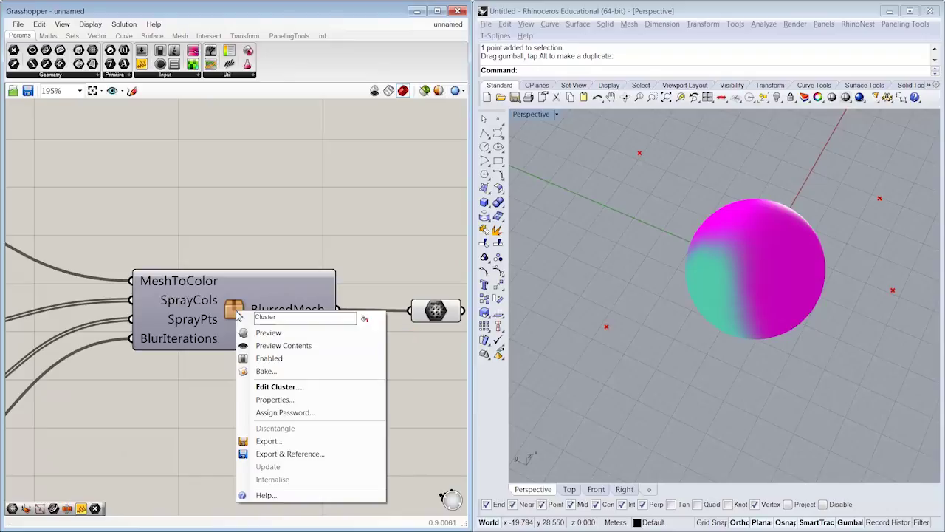
In Cluster Properties, edit the cluster's name and set its nickname to sbMesh
left_click(312, 401)
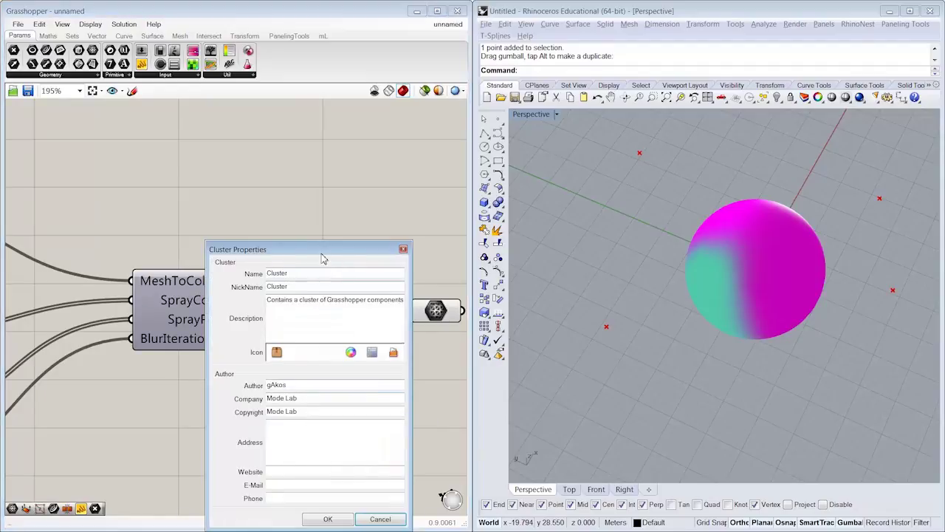
left_click_drag(316, 268, 350, 173)
double_click(323, 189)
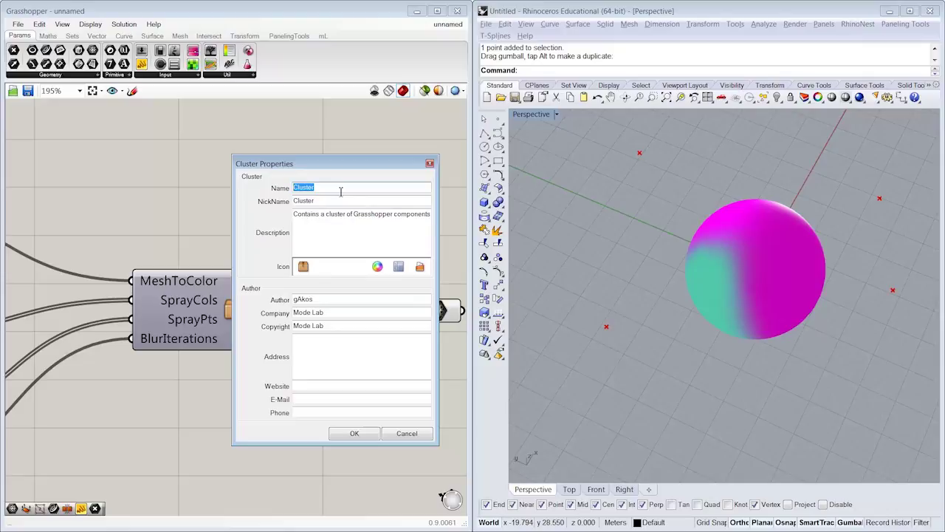
type("Blu")
key("BackSpace")
key("BackSpace")
key("BackSpace")
key("BackSpace")
key("Tab")
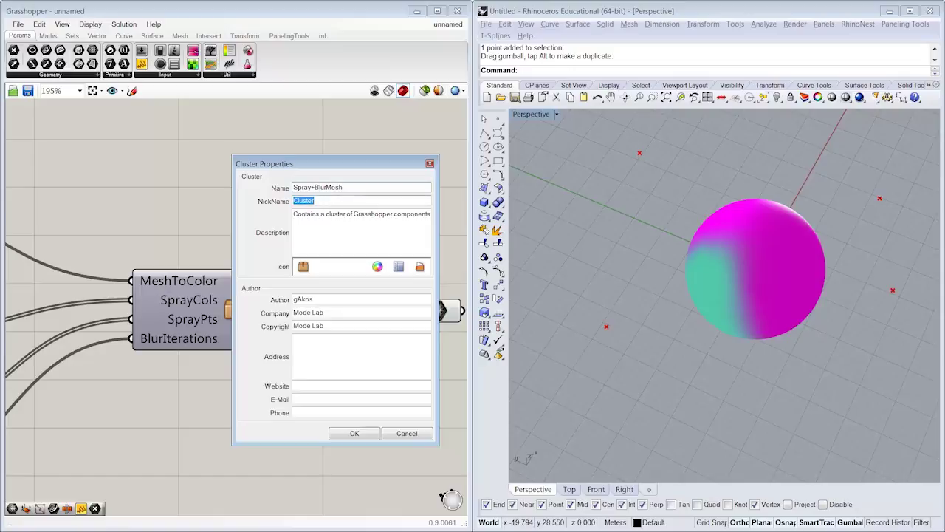
type("sbMesh")
Add a description about spraying and blurring a mesh by point proximity, pick the blue tinted icon, and confirm
key("Tab")
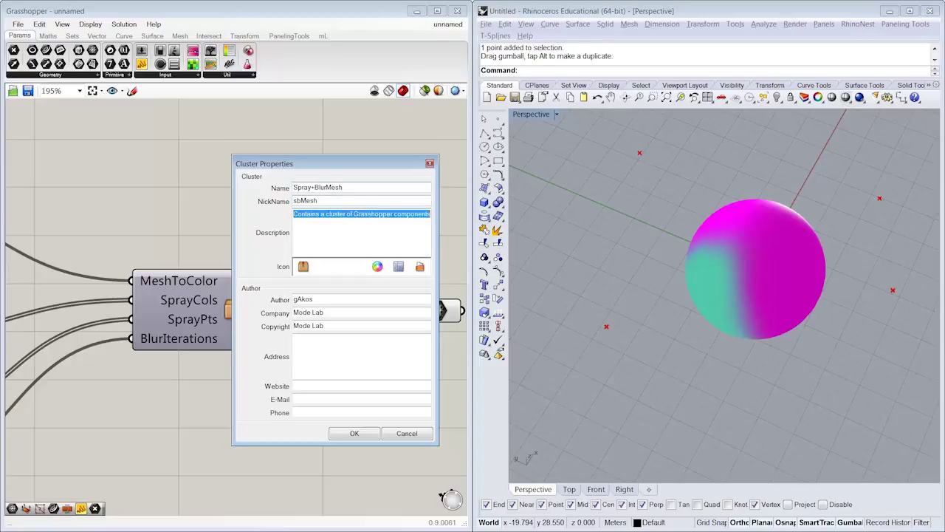
type("S")
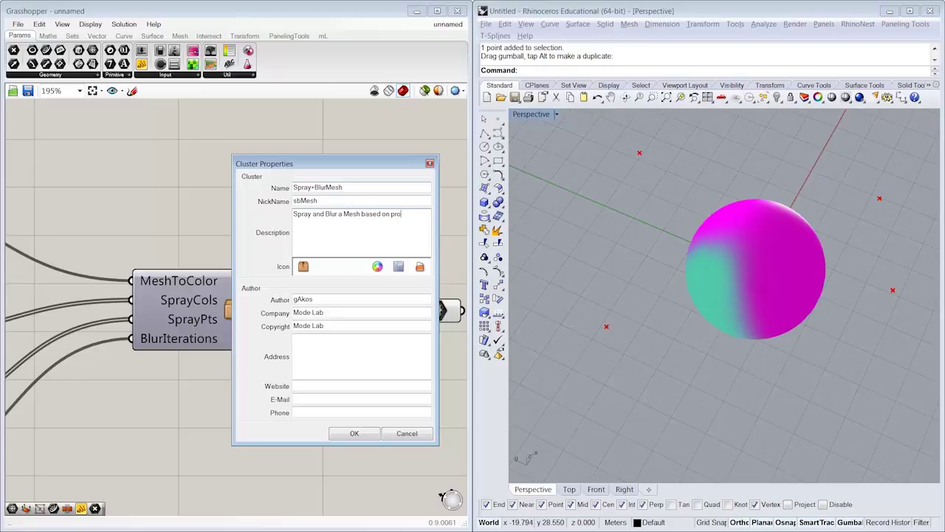
type("ximity to points.")
left_click(378, 268)
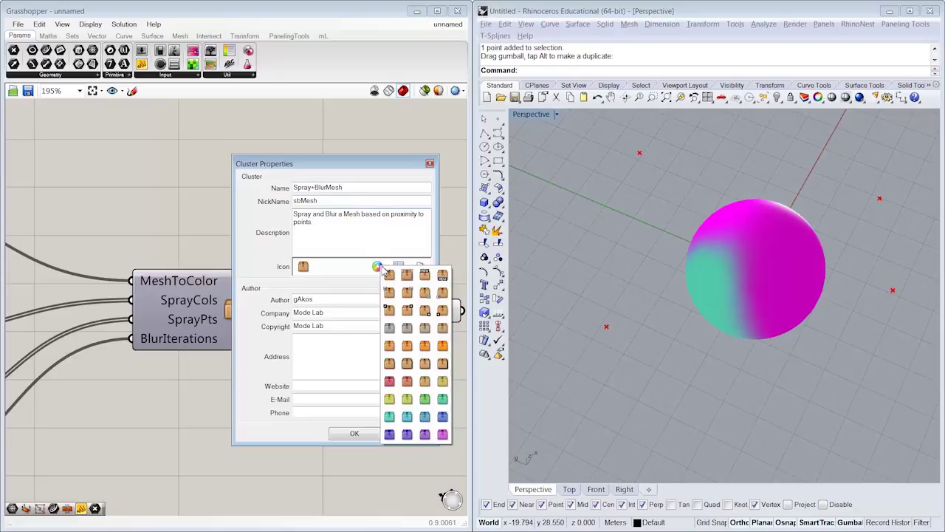
left_click(426, 418)
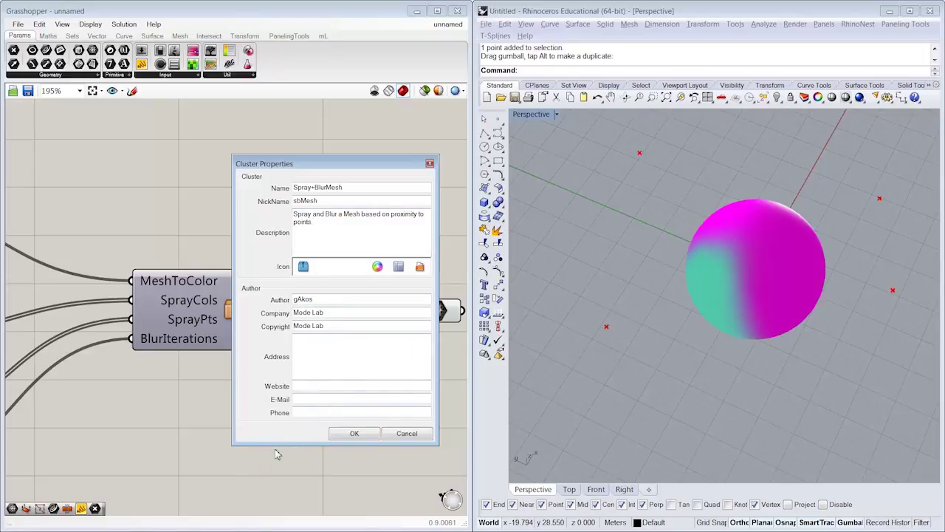
left_click(311, 398)
left_click(354, 434)
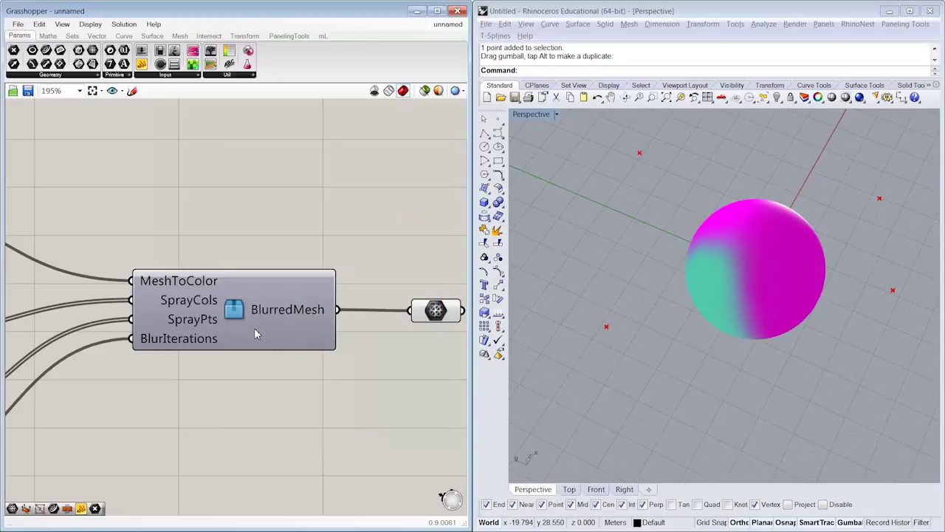
mouse_move(234, 312)
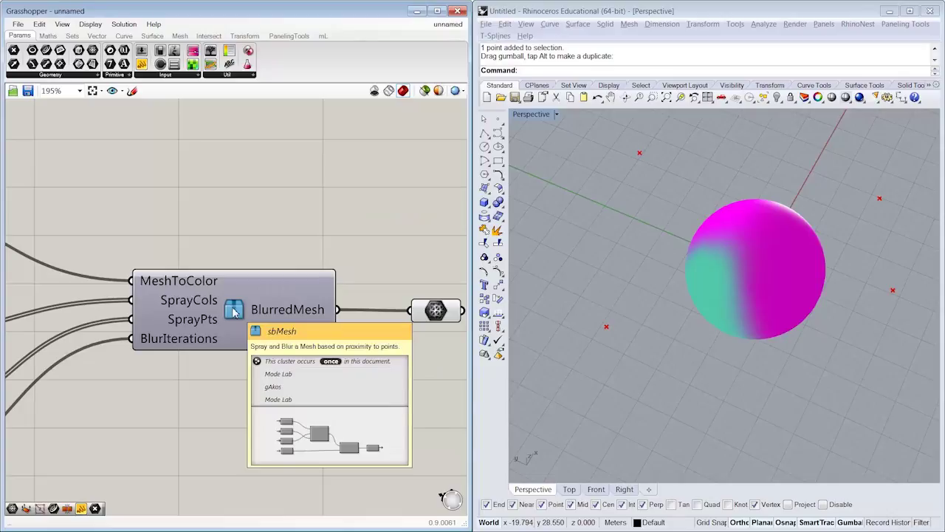
scroll(306, 298, "down", 2)
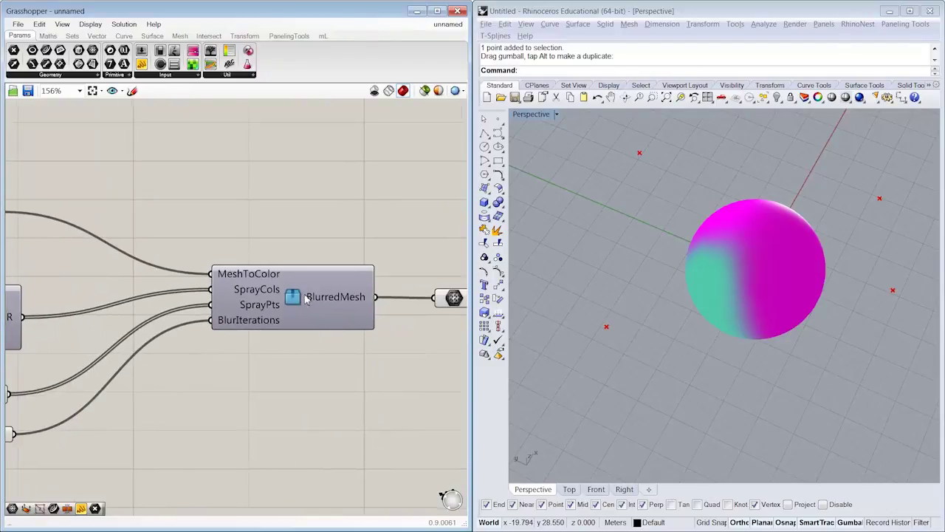
Enter the sbMesh cluster and spread the inputs left, Nearest and outputs right
double_click(297, 302)
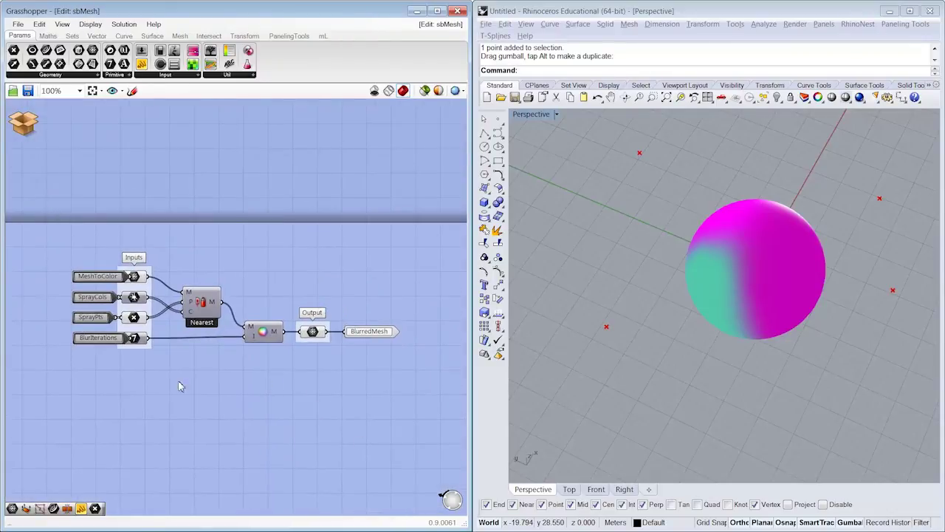
left_click_drag(112, 358, 63, 277)
left_click(96, 245)
left_click(367, 334)
left_click(297, 372)
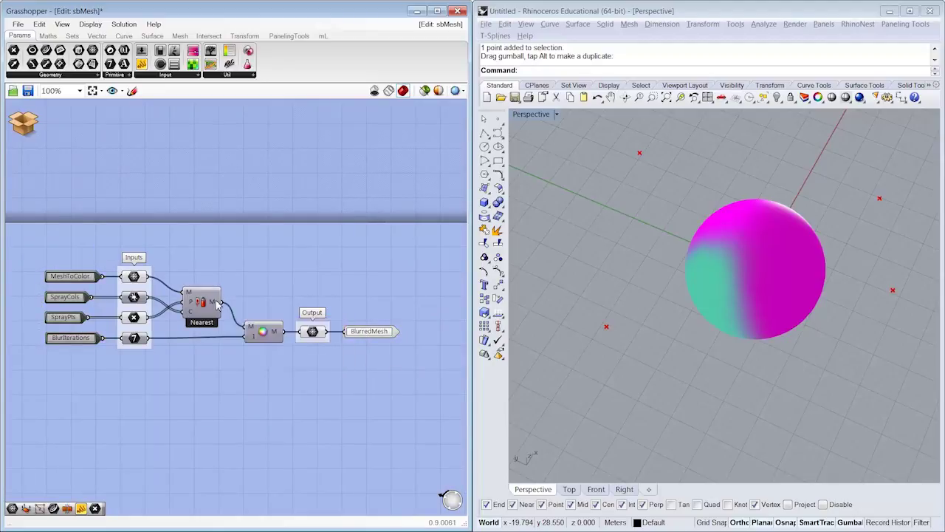
scroll(167, 254, "up", 2)
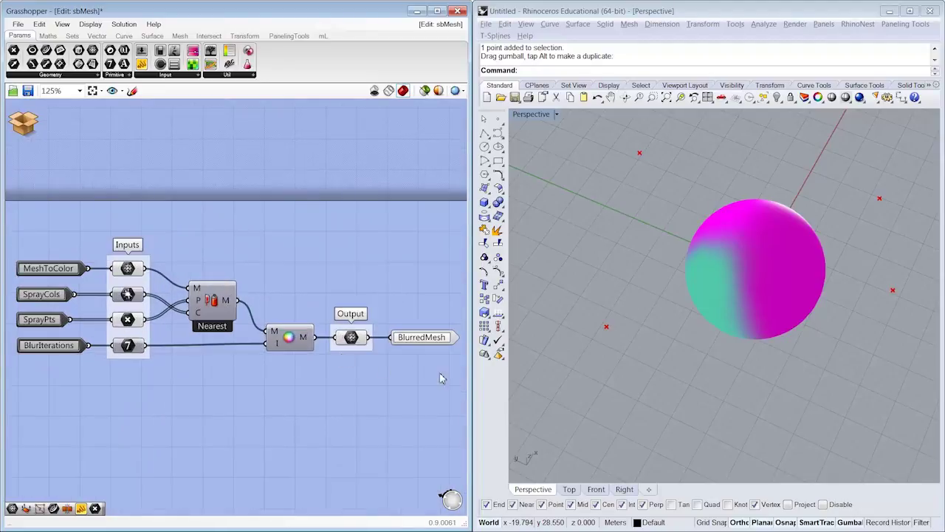
left_click_drag(441, 378, 238, 264)
left_click_drag(212, 299, 248, 299)
left_click(156, 301)
Add Duplicate Data fed by the spray colours and List Length fed by the spray points
mouse_move(137, 295)
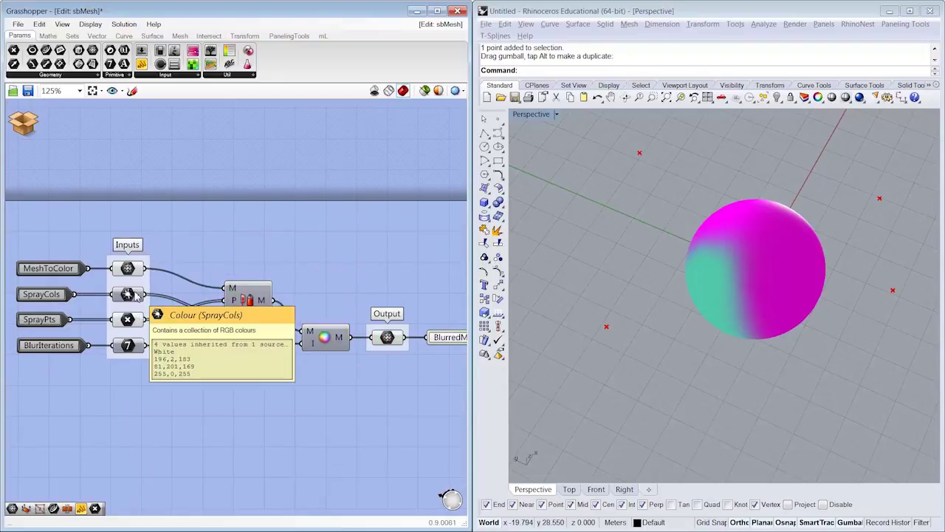
left_click(71, 35)
left_click(96, 74)
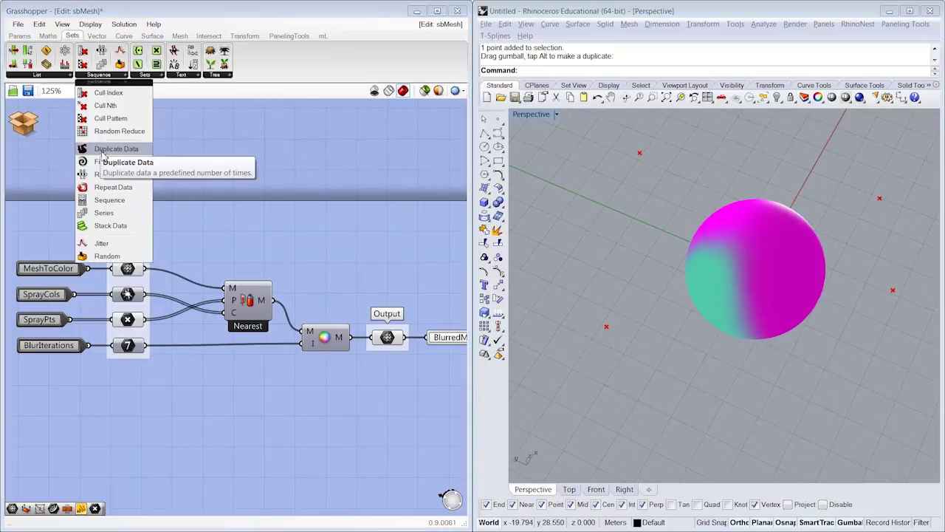
mouse_move(109, 191)
left_mouse_down()
mouse_move(206, 301)
mouse_move(205, 252)
left_mouse_up()
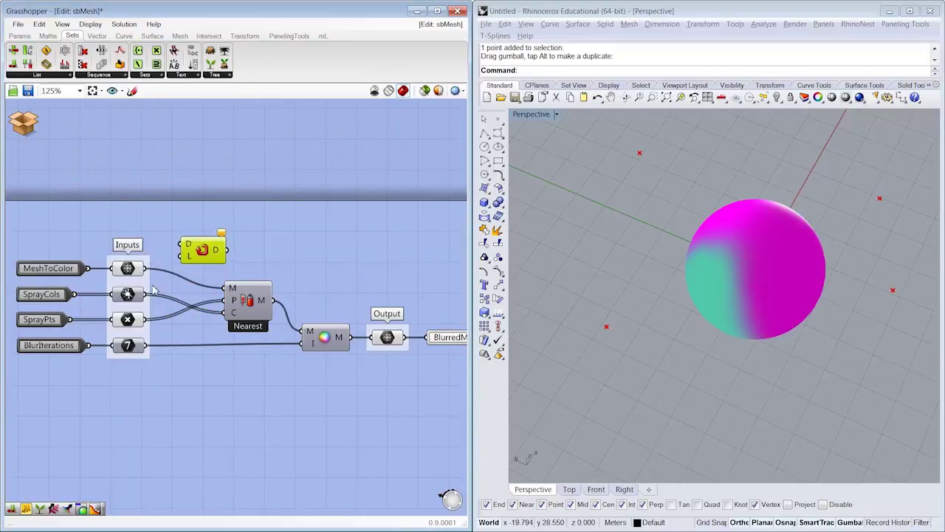
left_click_drag(147, 293, 207, 245)
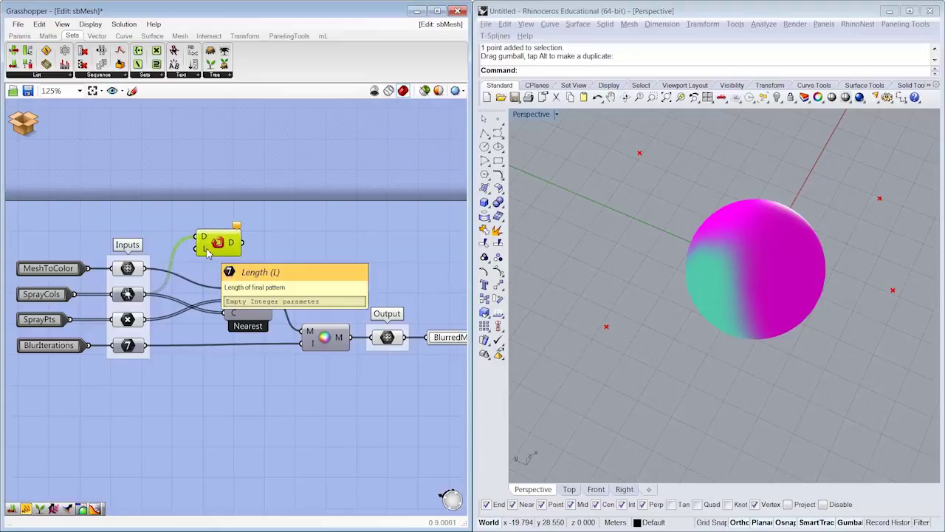
left_click(55, 75)
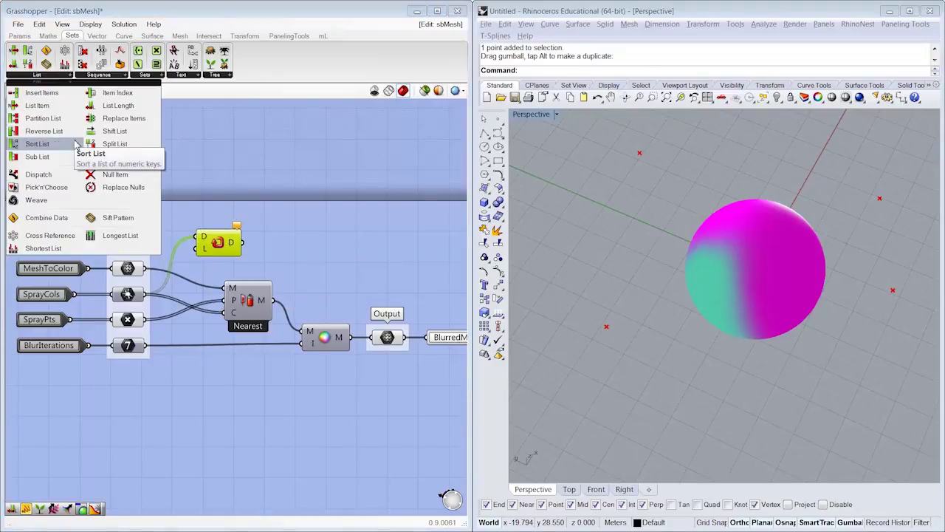
mouse_move(129, 110)
left_mouse_down()
mouse_move(174, 233)
mouse_move(162, 216)
left_mouse_up()
left_click_drag(152, 319, 147, 216)
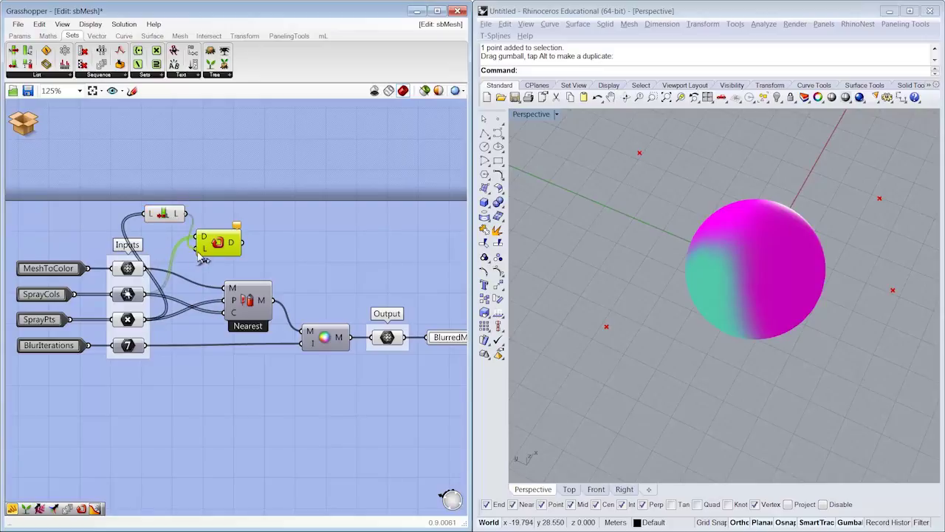
Reposition the new components and wire the duplicated colours into Nearest
left_click_drag(235, 239, 246, 195)
left_click_drag(166, 213, 179, 225)
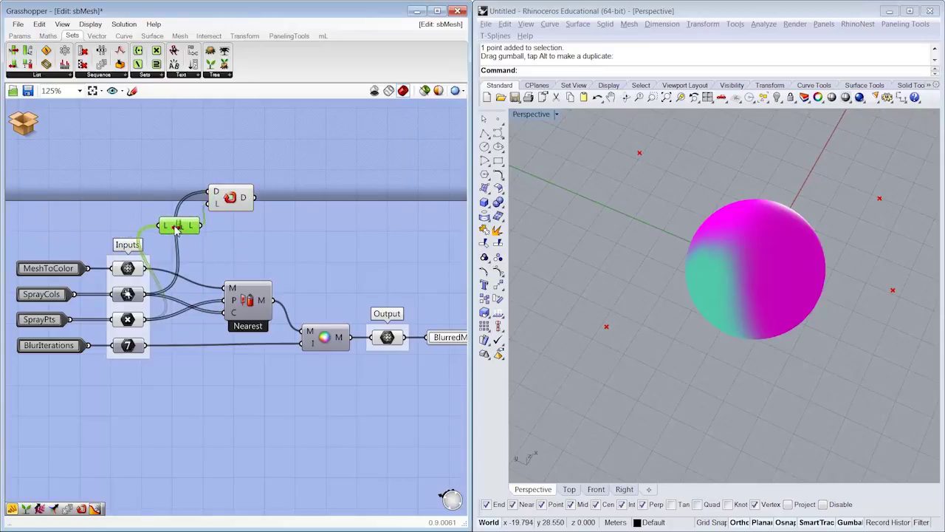
left_click_drag(255, 200, 226, 288)
left_click(263, 249)
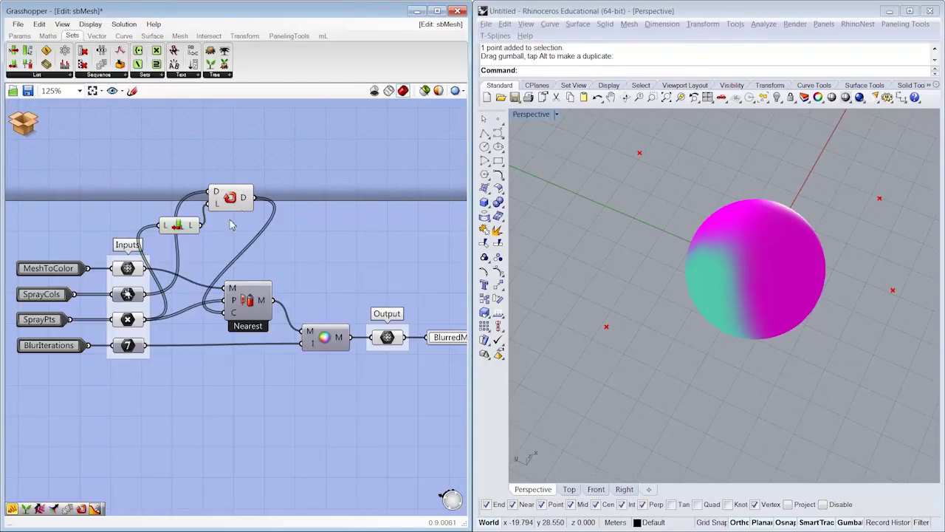
right_click_drag(256, 242, 252, 244)
Save and close the cluster, then wire the pink swatch toward the merge's D4 input
mouse_move(29, 125)
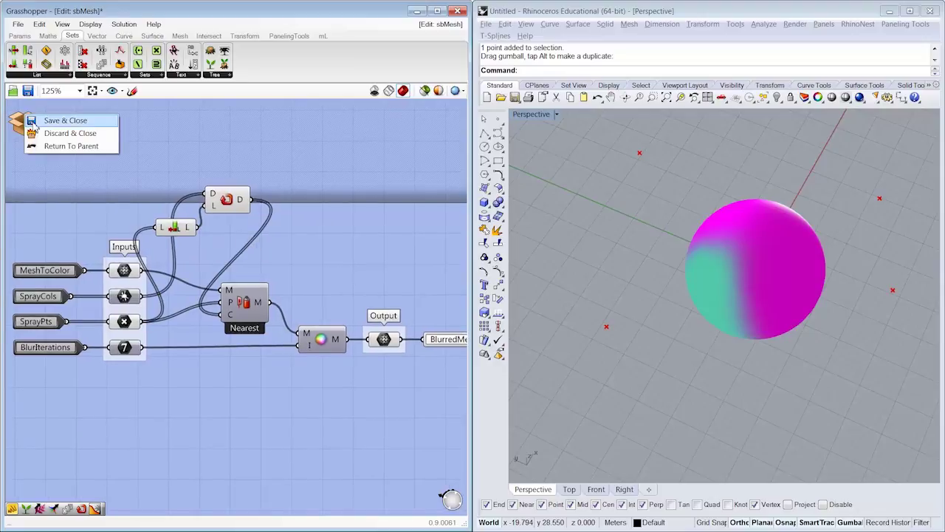
left_click(66, 123)
left_click(344, 226)
scroll(316, 246, "down", 2)
right_click_drag(316, 247, 344, 244)
left_click_drag(94, 329, 116, 315)
Connect the pink swatch into Merge D4 as the fourth spray colour
right_click_drag(735, 279, 554, 224)
left_click(99, 330)
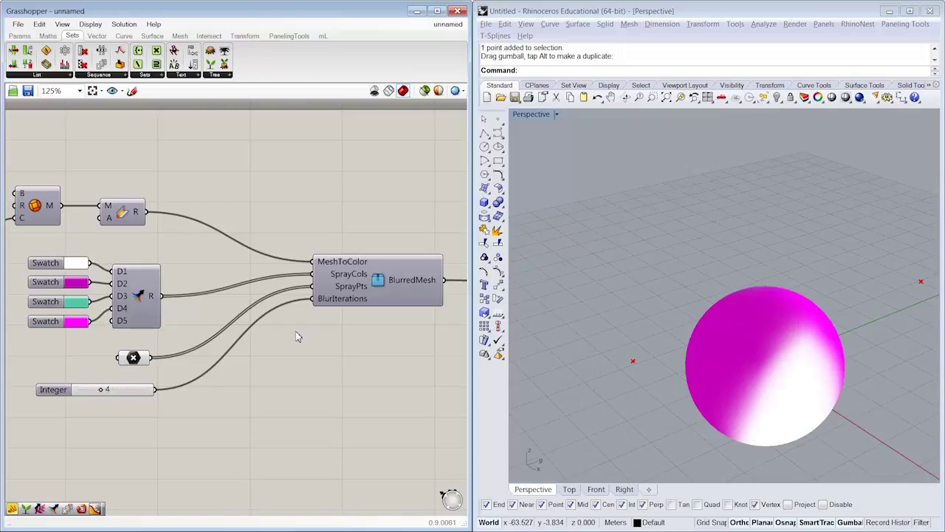
scroll(110, 325, "up", 5)
scroll(119, 330, "down", 4)
Recolour the magenta swatch to blue and orbit the Rhino sphere to check it
left_click(61, 276)
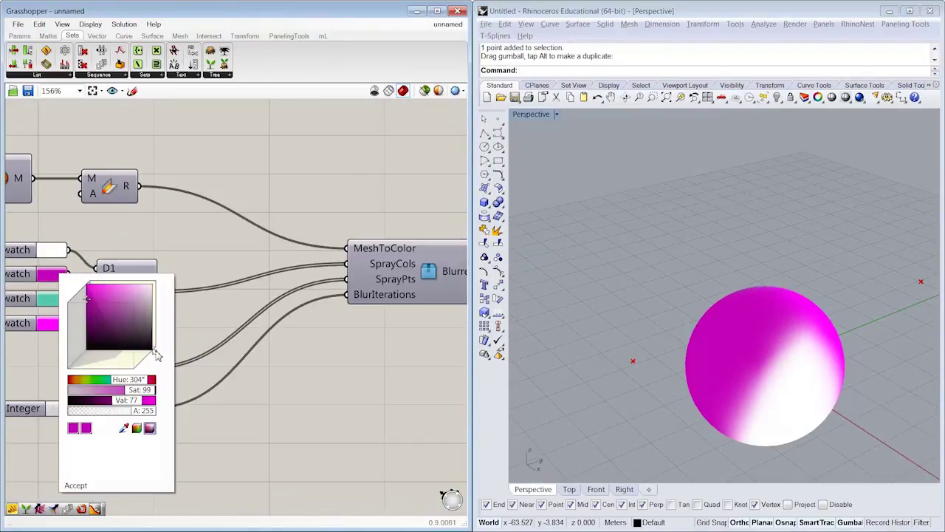
left_click_drag(155, 353, 117, 331)
left_click(262, 337)
scroll(262, 337, "down", 2)
right_click_drag(766, 325, 591, 345)
Pan back to the sbMesh cluster and select it
right_click_drag(409, 337, 301, 296)
scroll(275, 294, "up", 1)
scroll(274, 284, "up", 1)
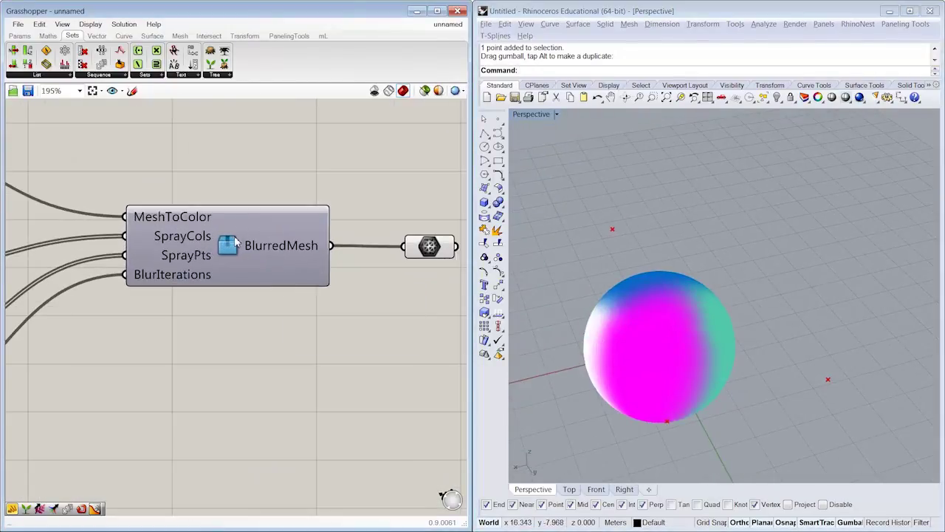
mouse_move(235, 243)
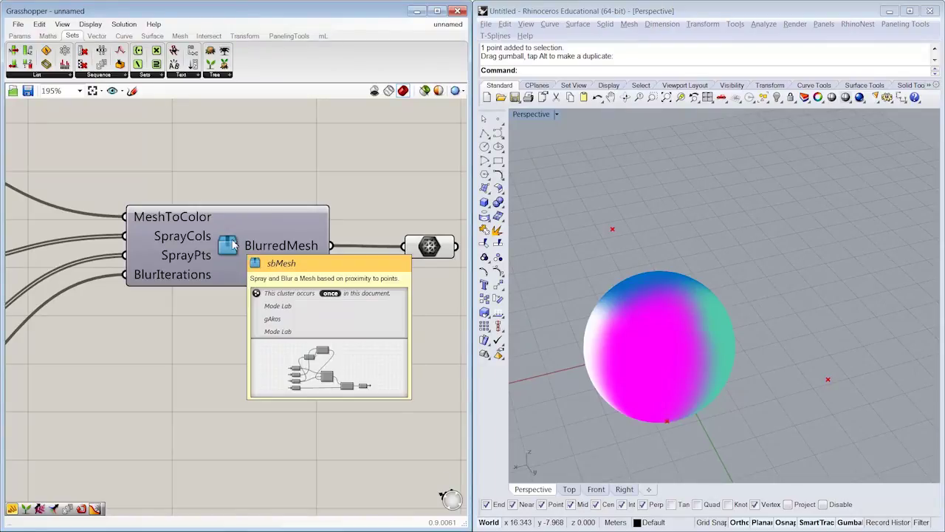
left_click_drag(234, 245, 232, 249)
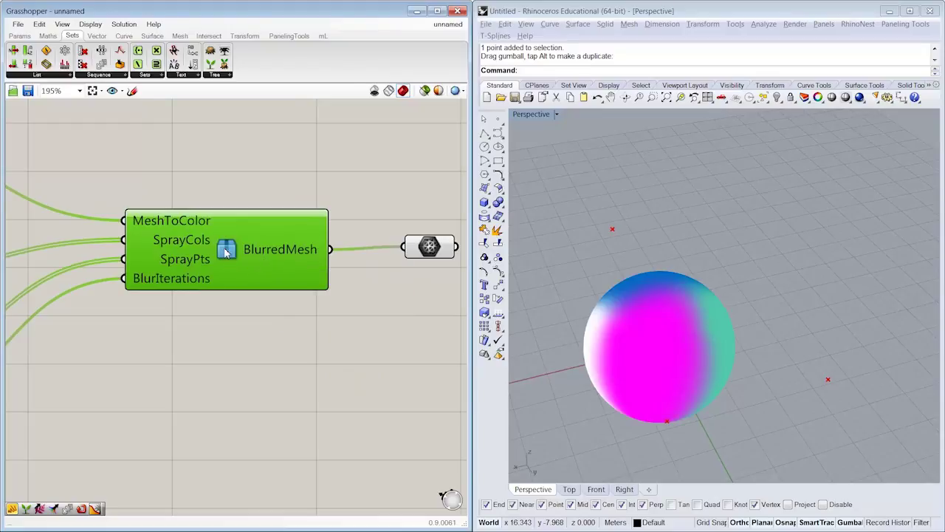
Protect the sbMesh cluster with a password
right_click(225, 250)
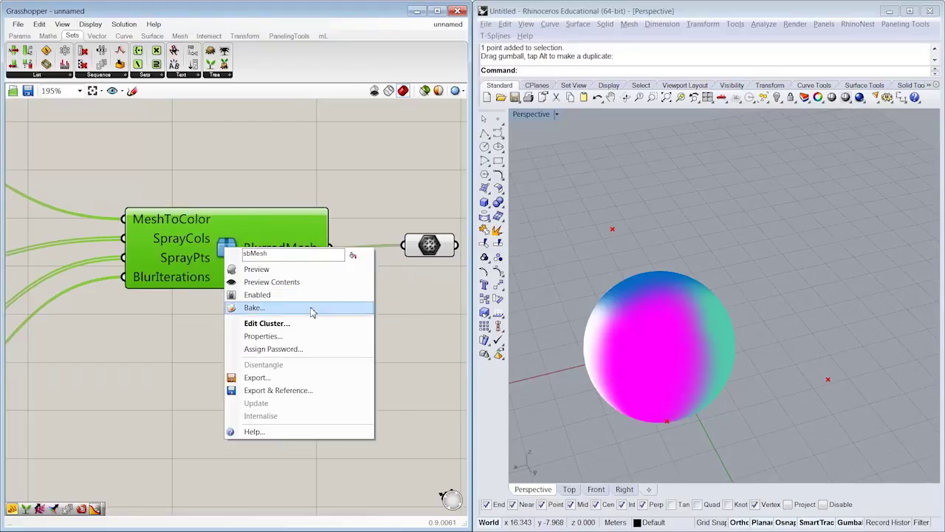
left_click(322, 350)
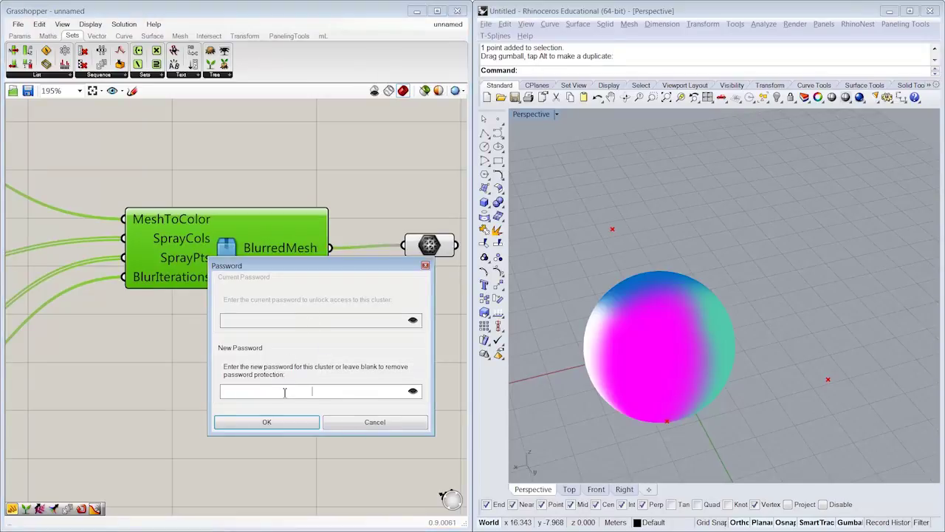
type("•••••••")
key("Return")
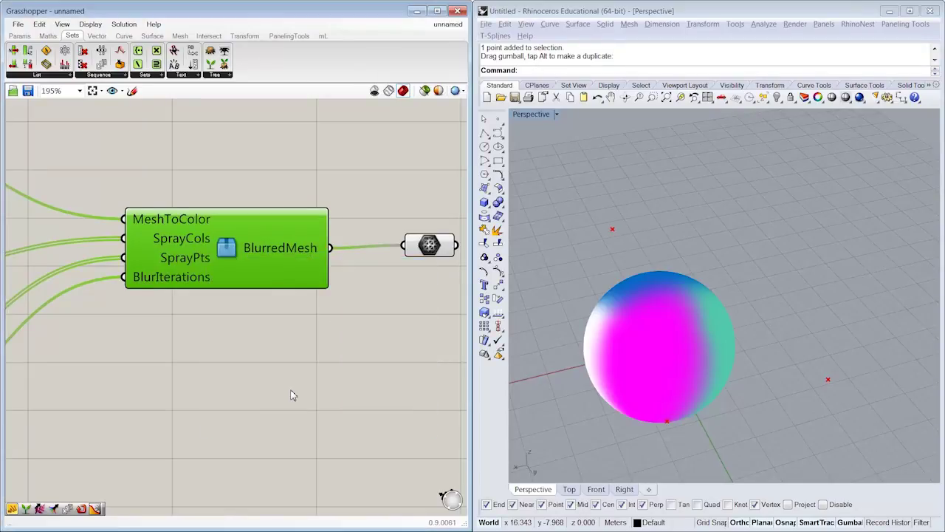
mouse_move(231, 250)
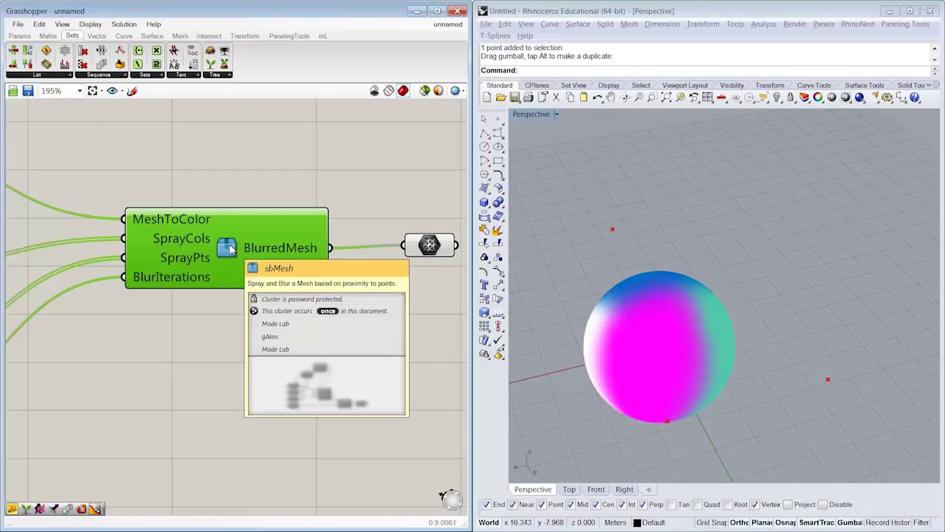
Unlock the cluster with its password for editing, then Save & Close back to the main definition
right_click(230, 250)
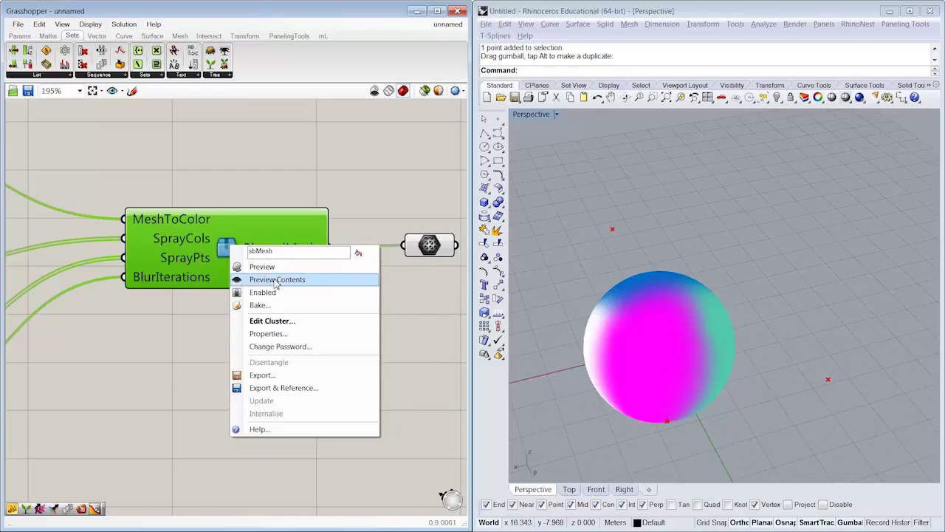
left_click(270, 321)
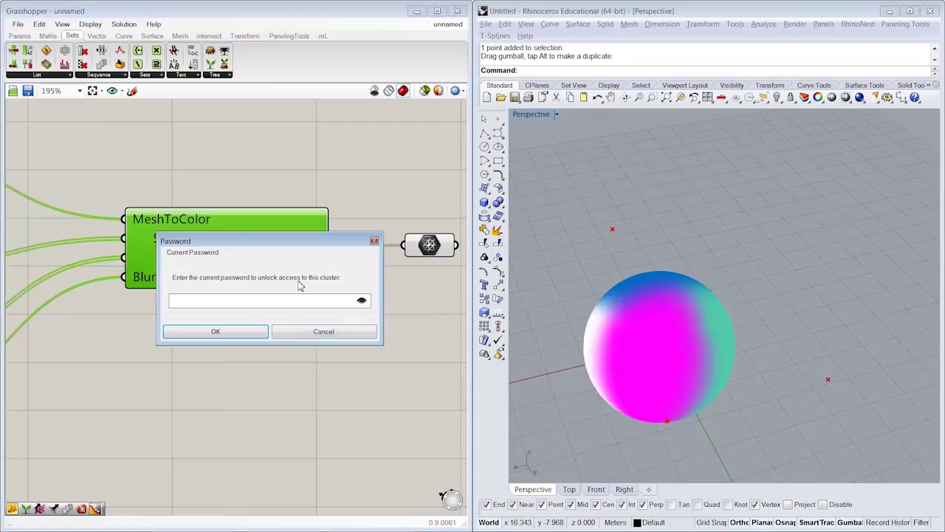
type("•••••••")
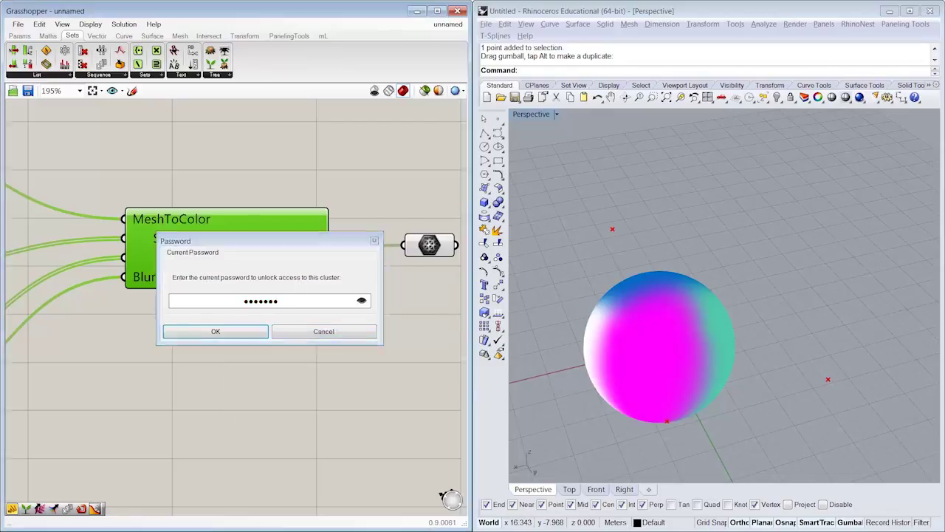
key("Return")
left_click(21, 139)
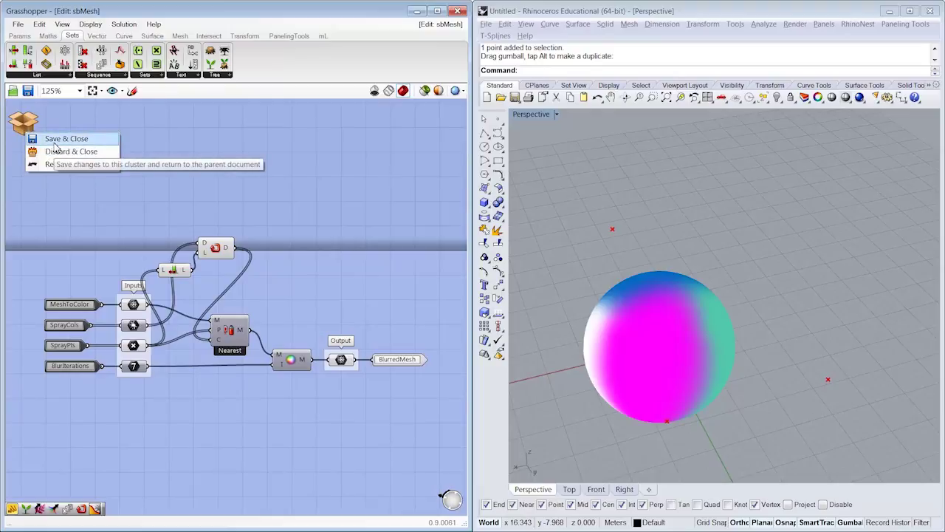
left_click(55, 141)
left_click_drag(222, 258, 226, 264)
Select the blur cluster and start File > Create User Object
scroll(225, 264, "down", 4)
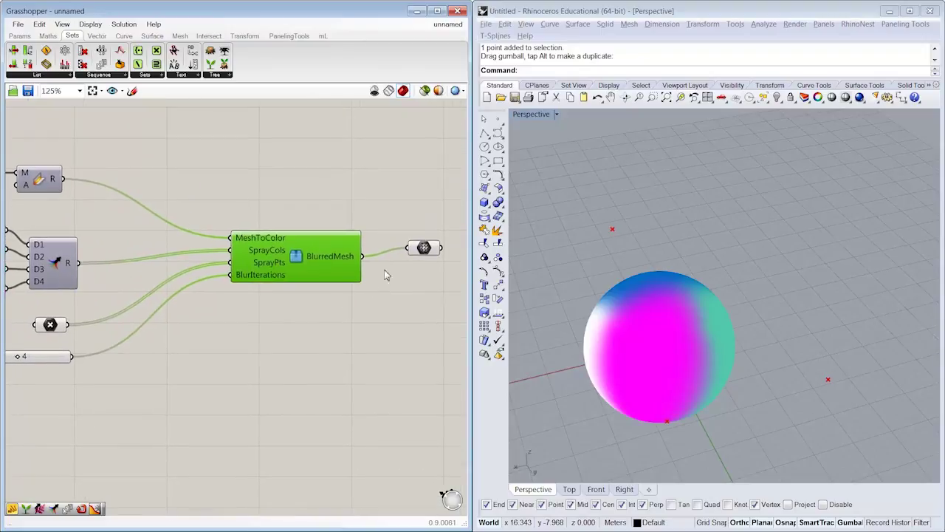
left_click_drag(425, 248, 425, 254)
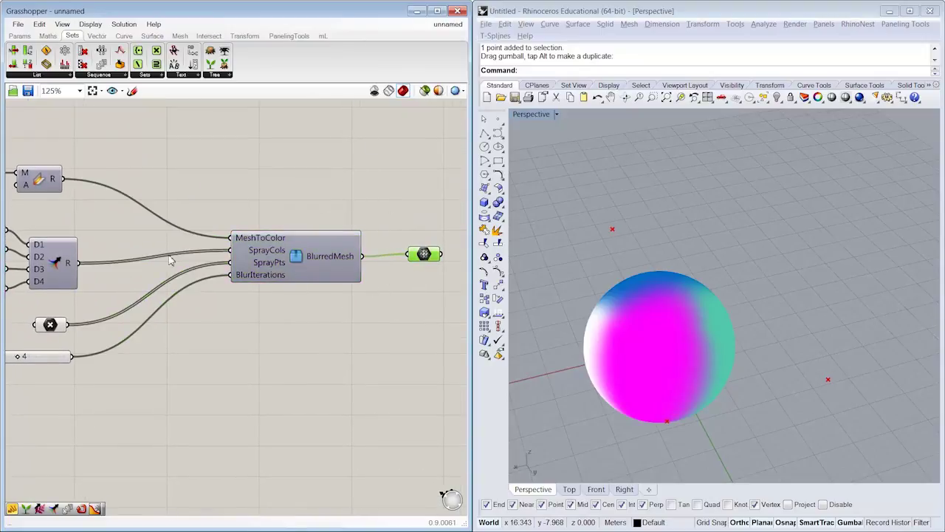
left_click(298, 277)
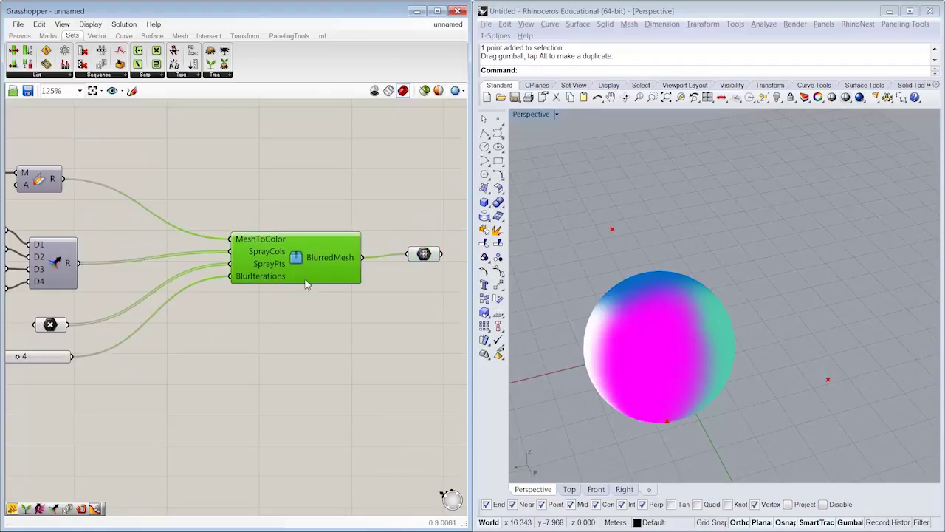
left_click(18, 25)
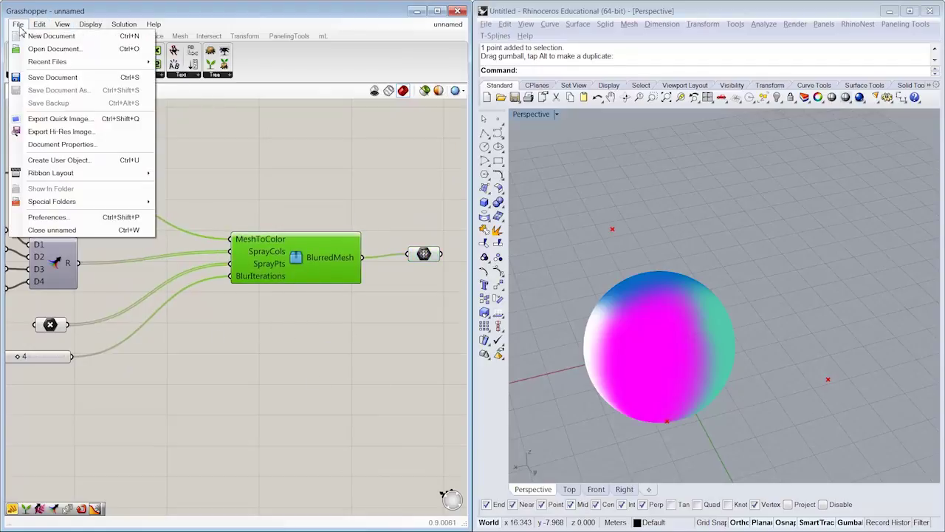
left_click(52, 160)
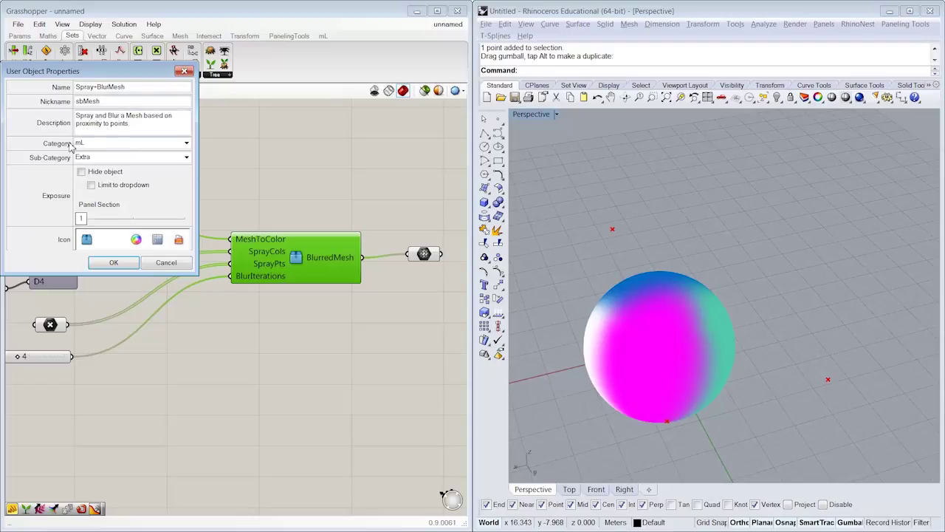
Keep category mL, set the sub-category to Custom Previews, and confirm the user object
left_click(186, 144)
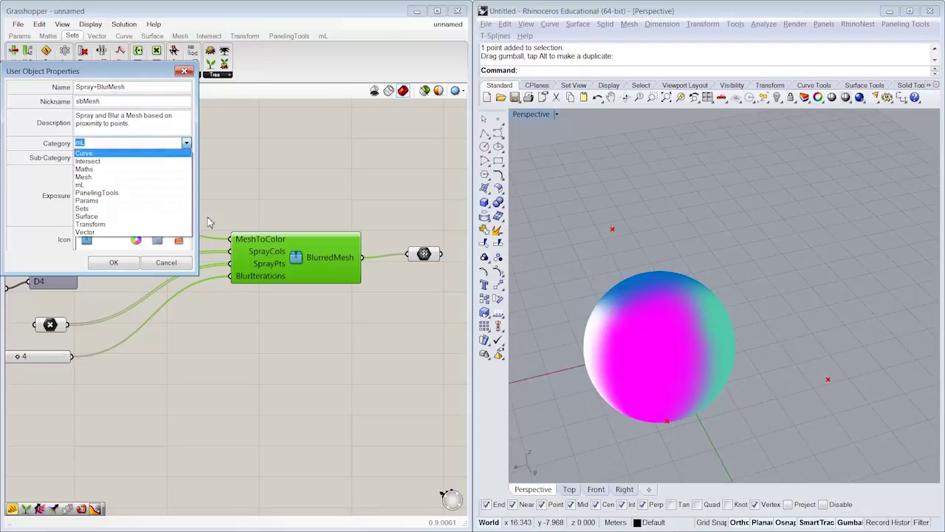
left_click(152, 185)
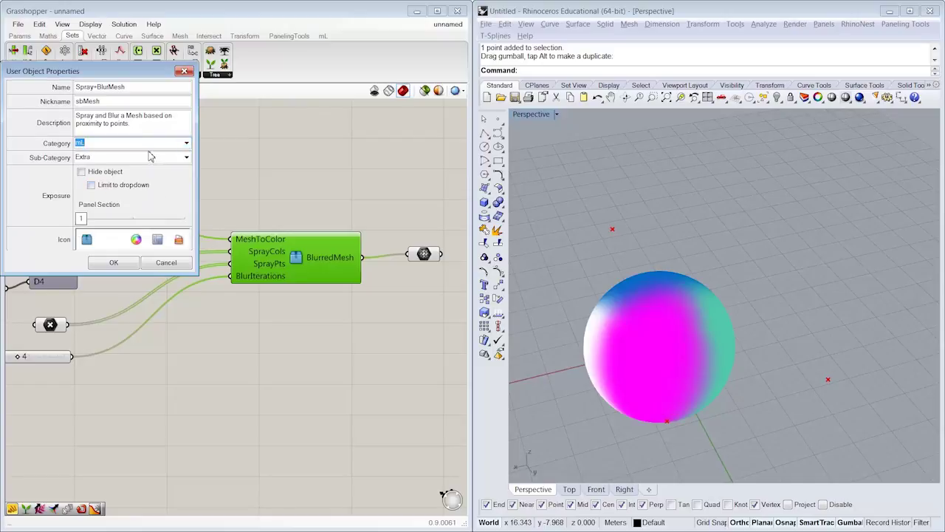
double_click(158, 157)
left_click(187, 158)
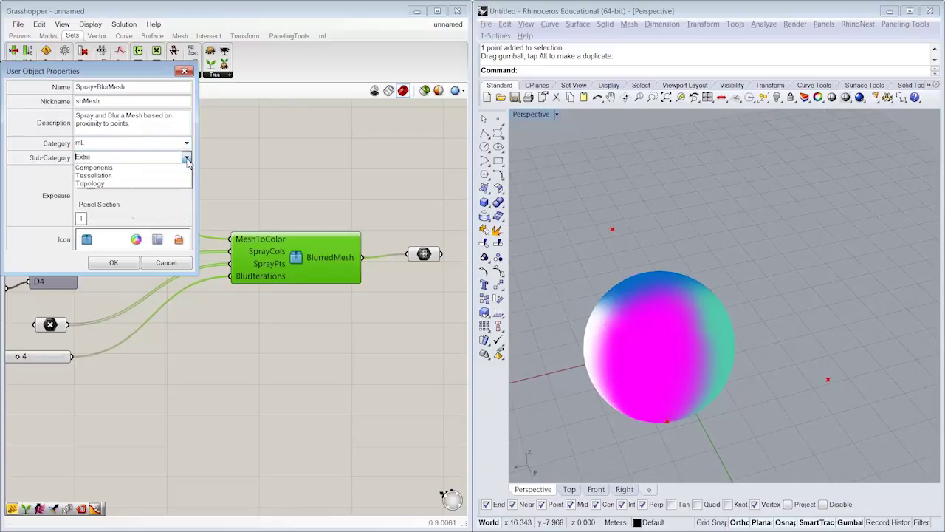
left_click(128, 157)
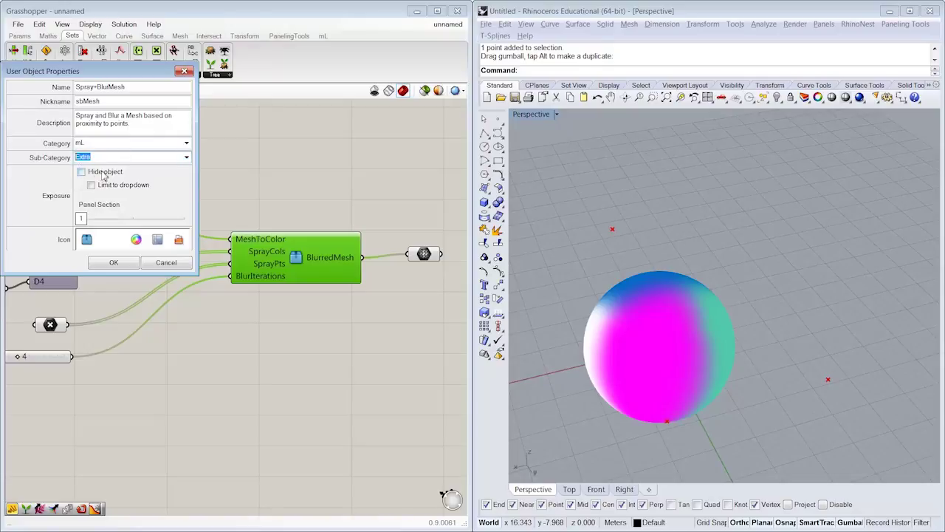
type("M")
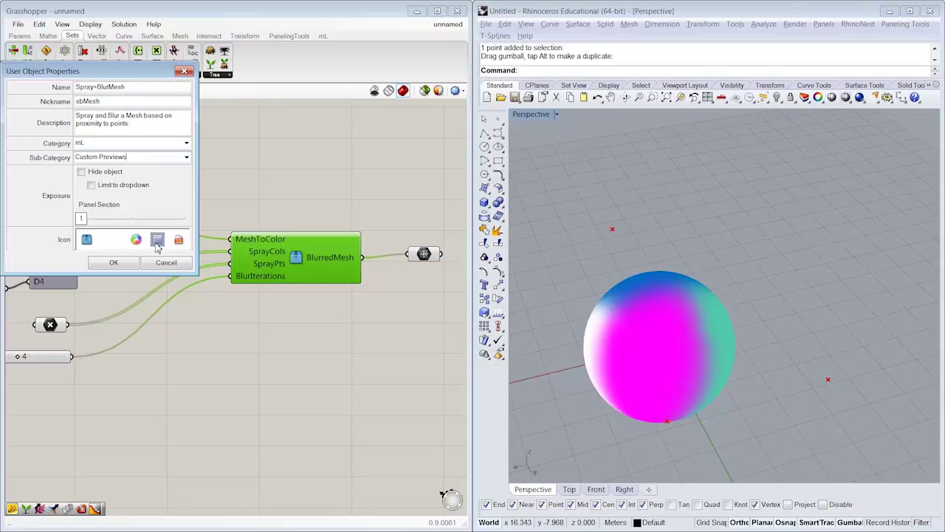
left_click(114, 264)
left_click(322, 36)
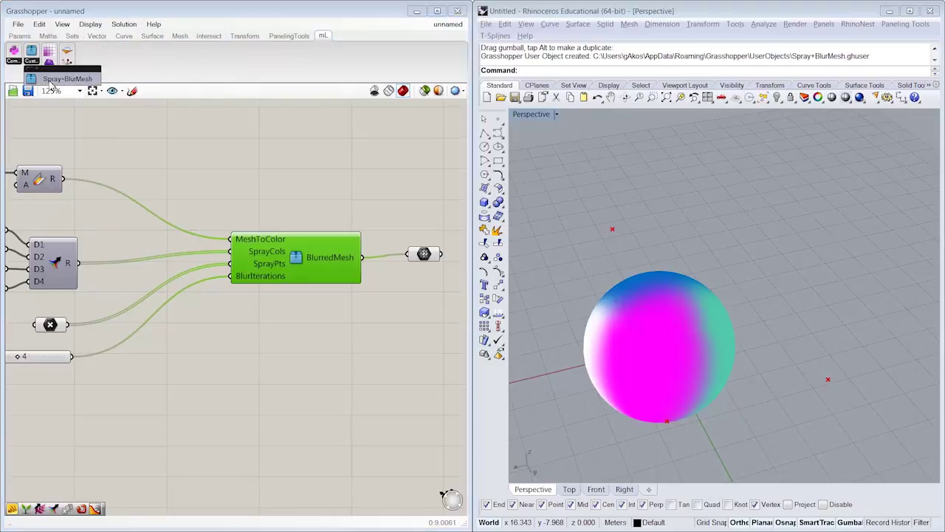
Place a Spray+BlurMesh user object, wire mesh, colours, points, slider 4 and output, and delete the old cluster
left_click_drag(52, 86, 287, 156)
mouse_move(290, 163)
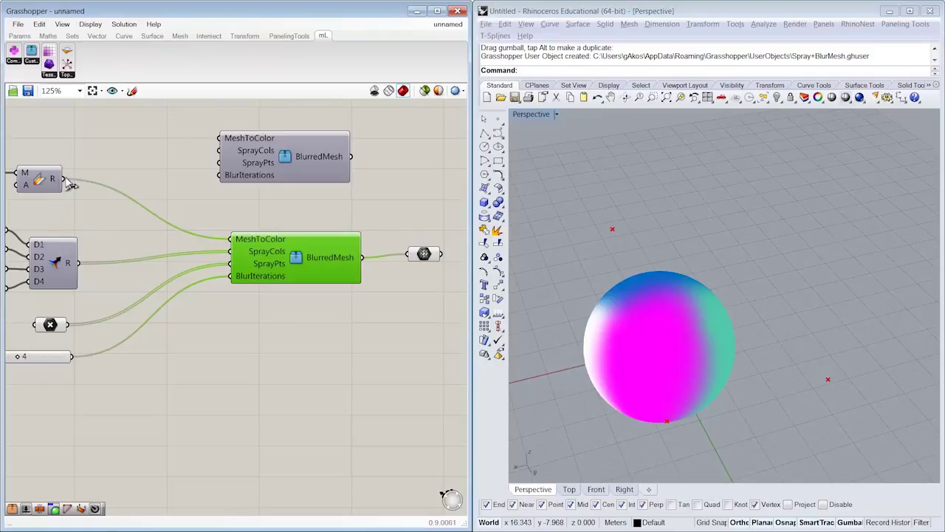
mouse_move(63, 178)
left_mouse_down()
mouse_move(220, 138)
mouse_move(133, 253)
mouse_move(78, 262)
left_mouse_up()
mouse_move(67, 324)
left_mouse_down()
mouse_move(118, 203)
mouse_move(219, 162)
mouse_move(39, 365)
mouse_move(72, 356)
left_mouse_up()
left_click_drag(351, 157, 407, 254)
left_click_drag(293, 265, 297, 249)
key("Delete")
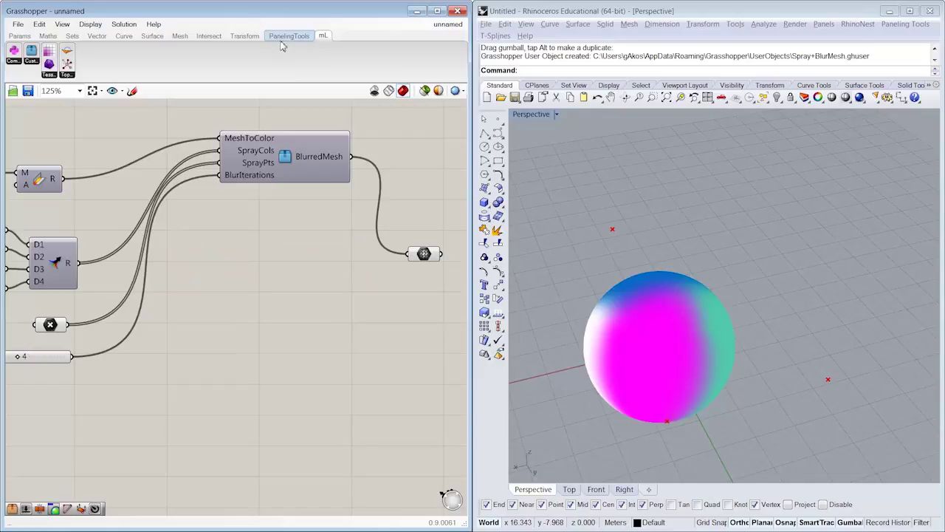
View the Spray+BlurMesh user object's info, then browse File > Special Folders
right_click(34, 57)
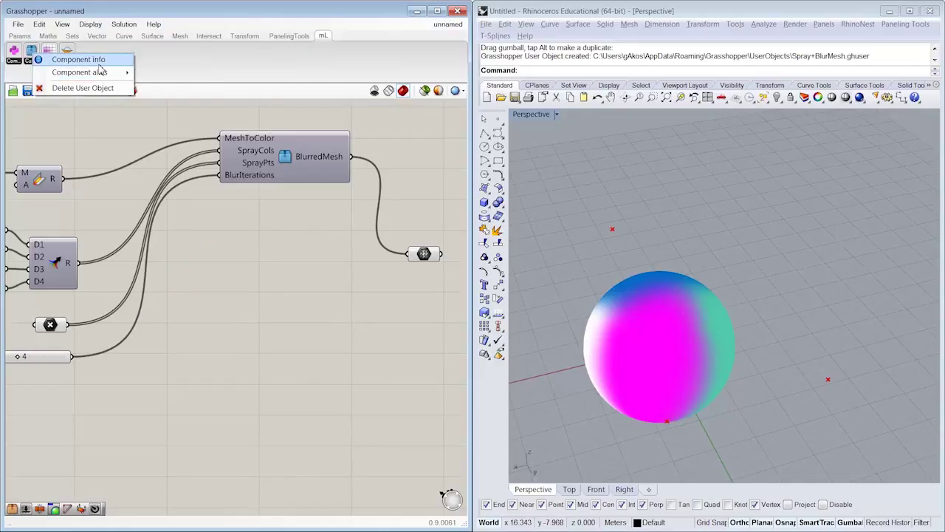
mouse_move(104, 74)
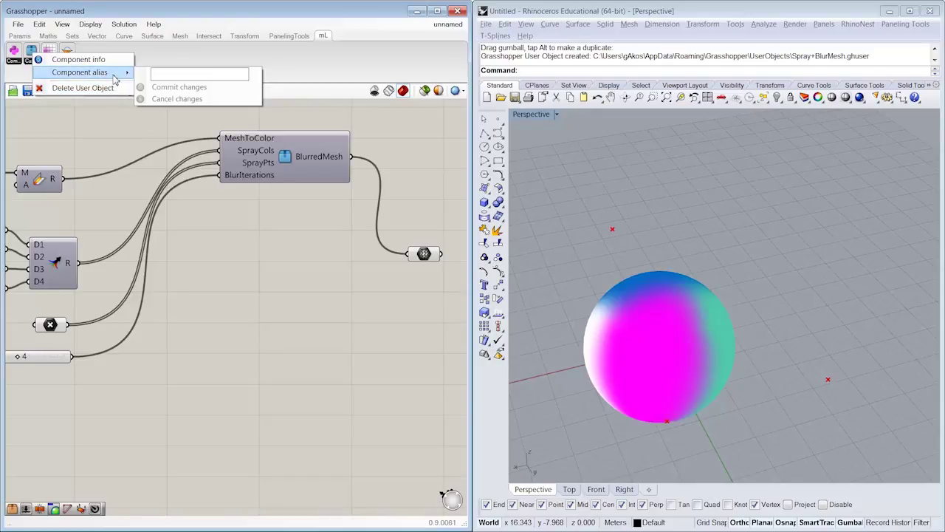
left_click(268, 334)
double_click(267, 334)
right_click(34, 53)
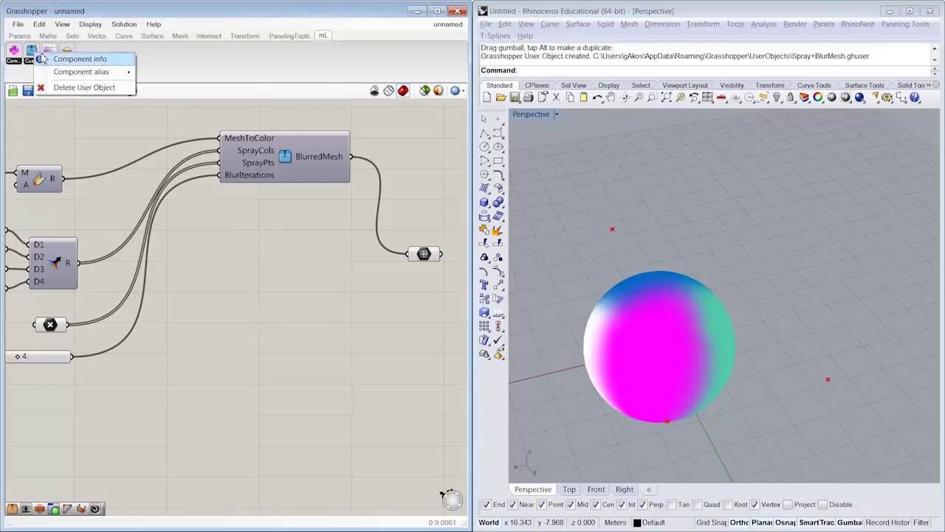
left_click(68, 59)
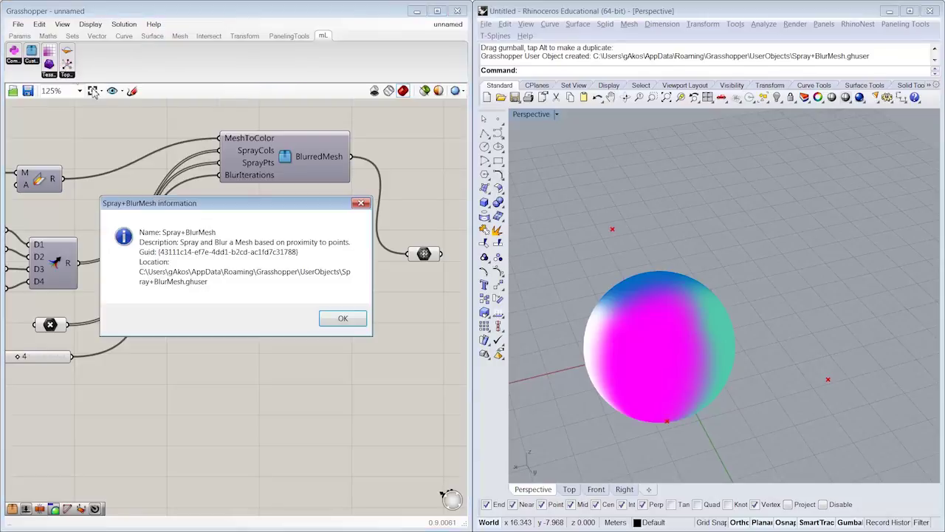
left_click(336, 319)
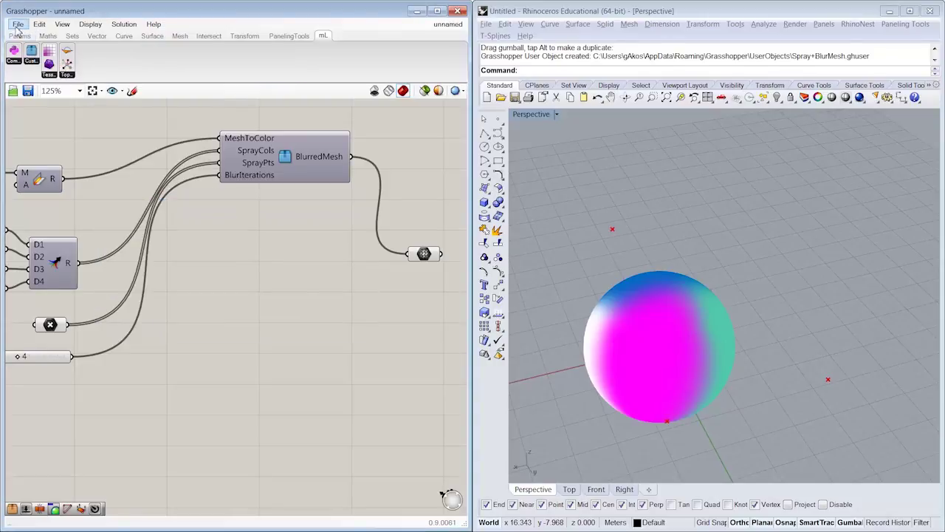
left_click(17, 24)
mouse_move(51, 204)
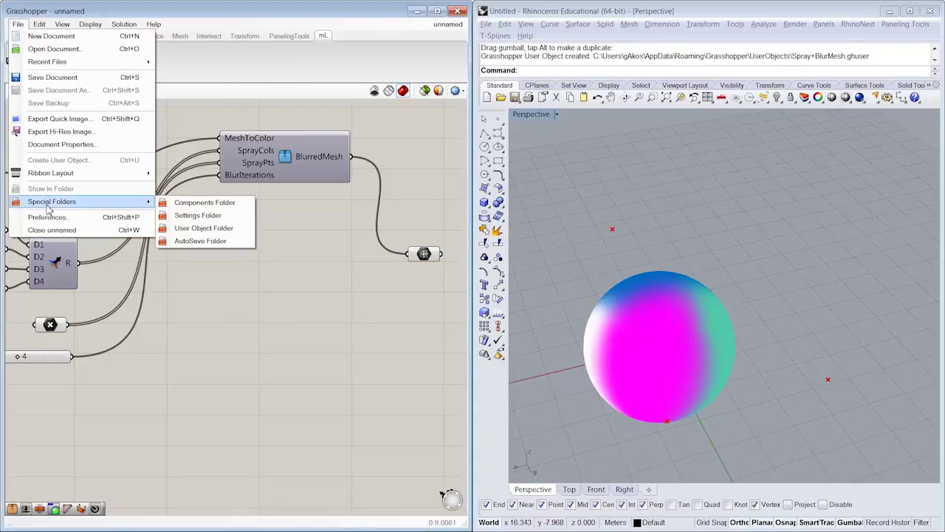
Show the UserObjects folder snapped left and check Spray+BlurMesh's details (6.51 KB)
left_click(238, 230)
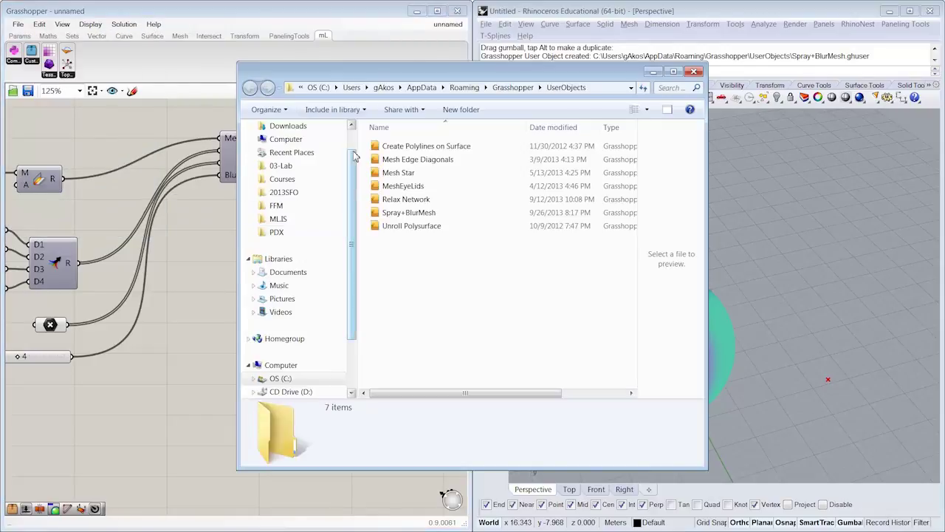
left_click_drag(415, 77, 0, 81)
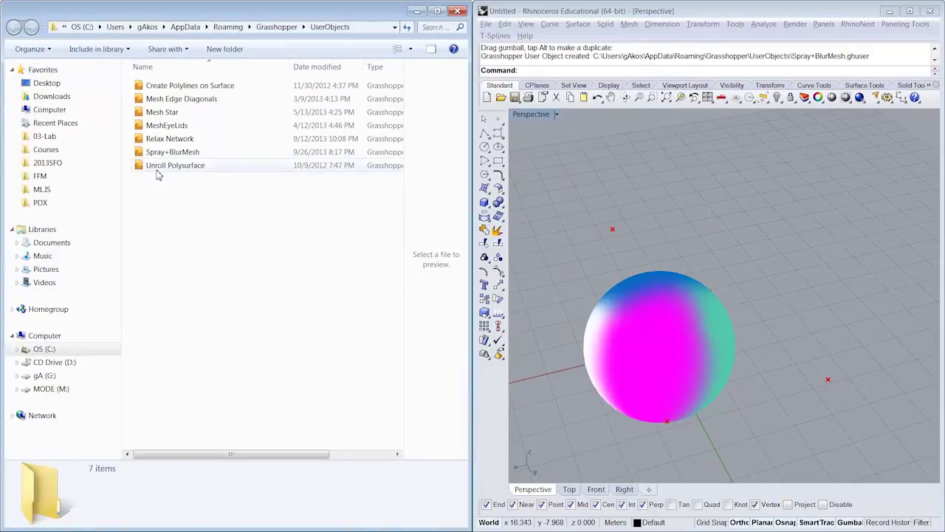
left_click(173, 152)
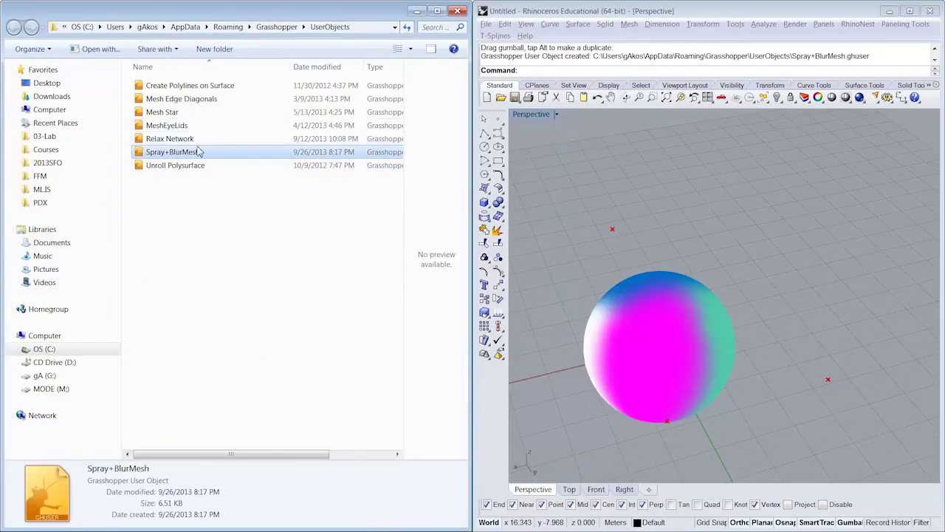
left_click_drag(209, 18, 781, 70)
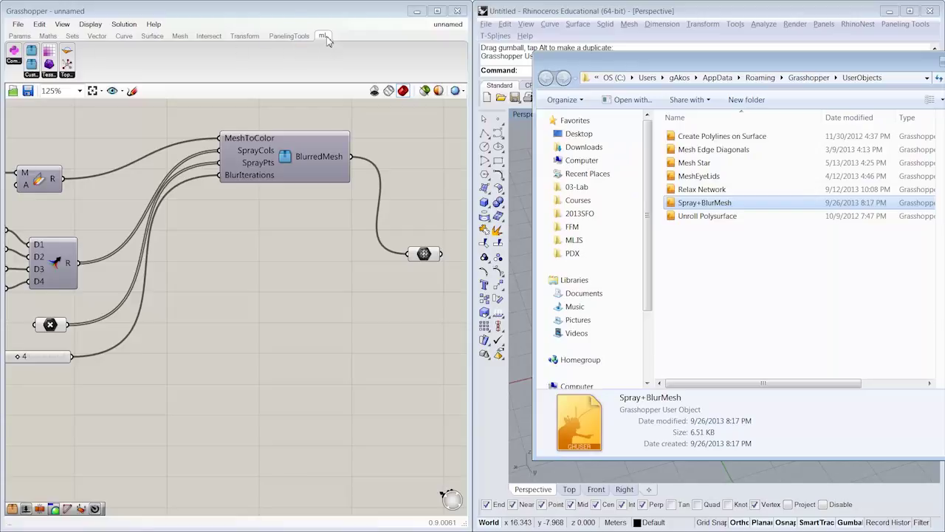
Delete the Spray+BlurMesh user object from the mL tab
right_click(34, 67)
left_click(66, 101)
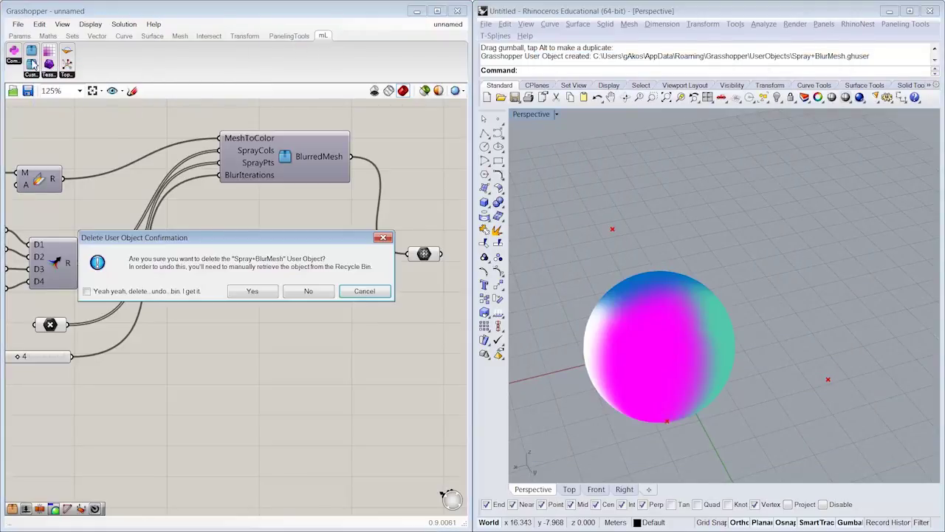
left_click(272, 294)
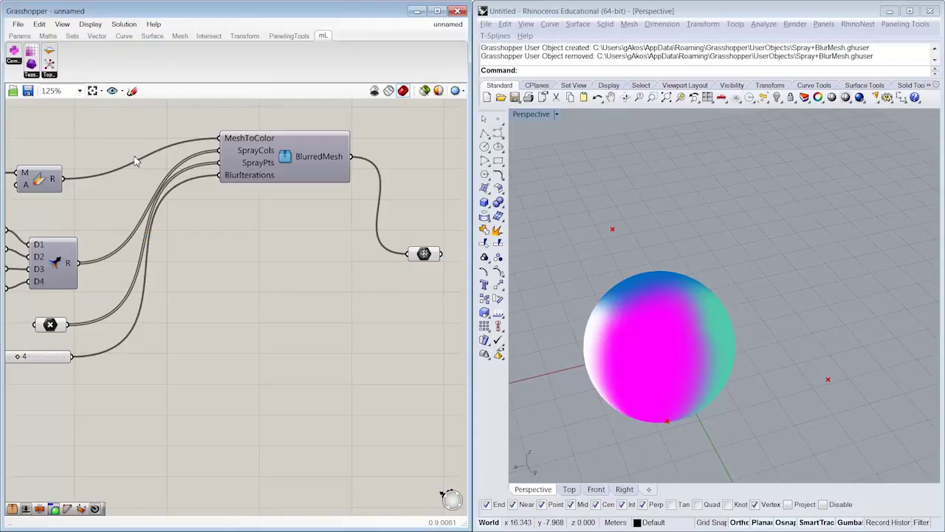
Move BlurredMesh and the mesh output parameter together and zoom out over the definition
left_click_drag(282, 155, 262, 235)
left_click_drag(424, 253, 390, 240)
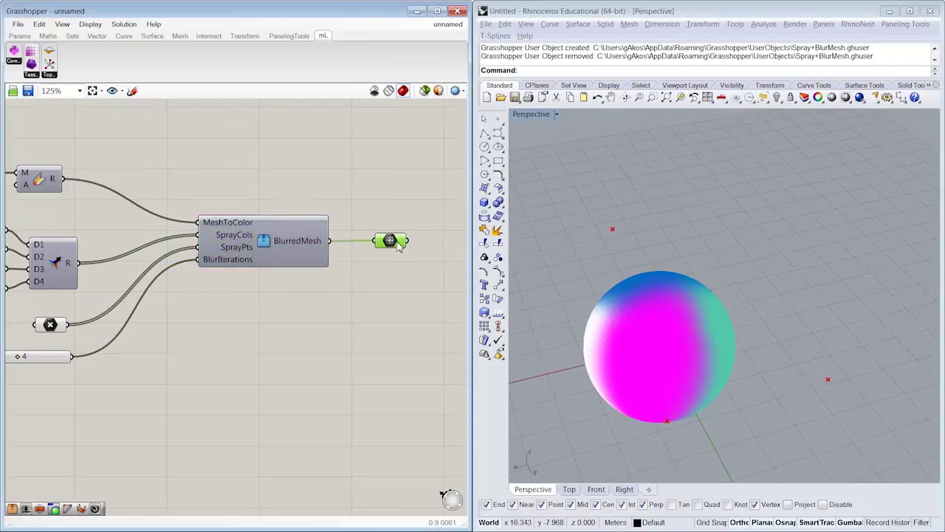
mouse_move(654, 262)
right_mouse_down()
mouse_move(655, 275)
mouse_move(664, 267)
right_mouse_up()
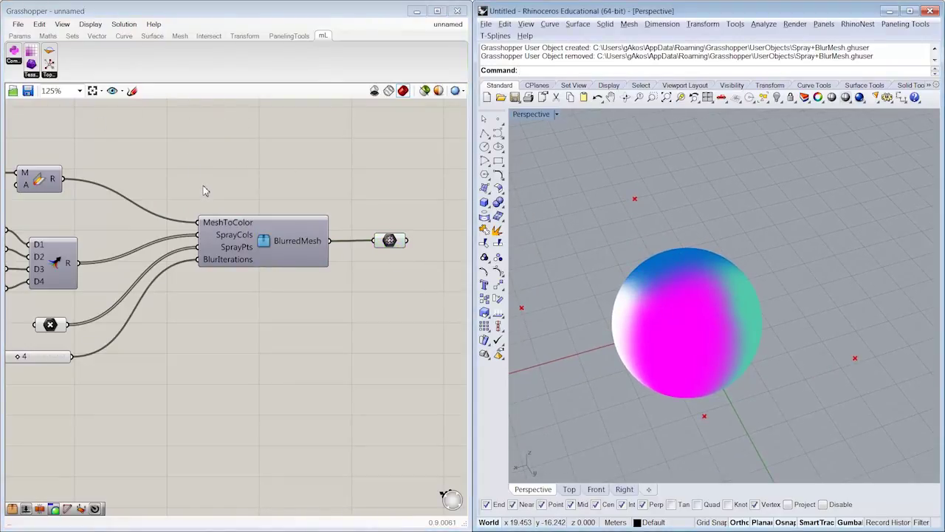
right_click_drag(272, 202, 381, 200)
scroll(347, 192, "down", 1)
scroll(401, 192, "down", 1)
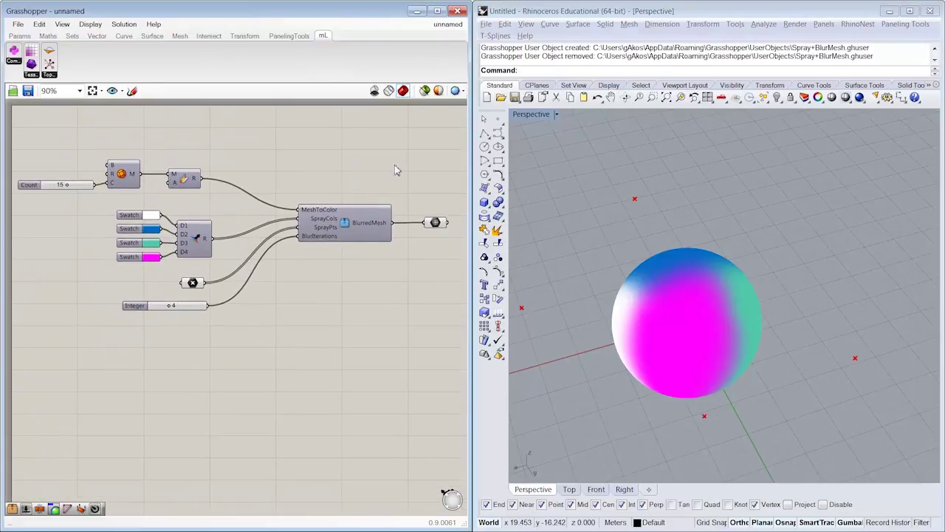